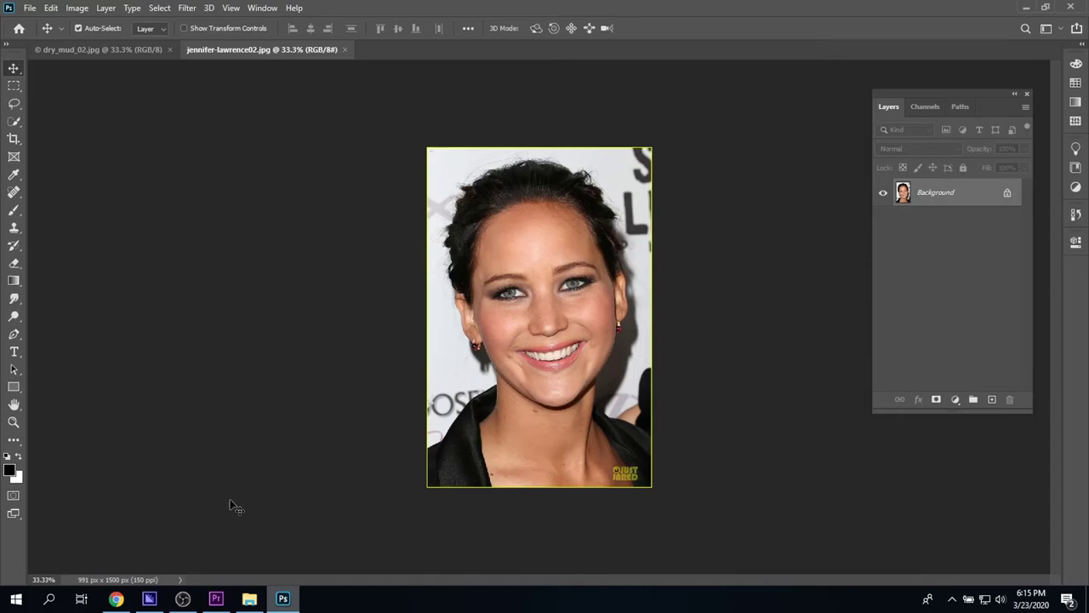
Compare the dry_mud_02.jpg and portrait images, zoom in on the portrait's JUST JARED watermark and activate the Clone Stamp tool
{"action": "left_click", "coordinate": [81, 51]}
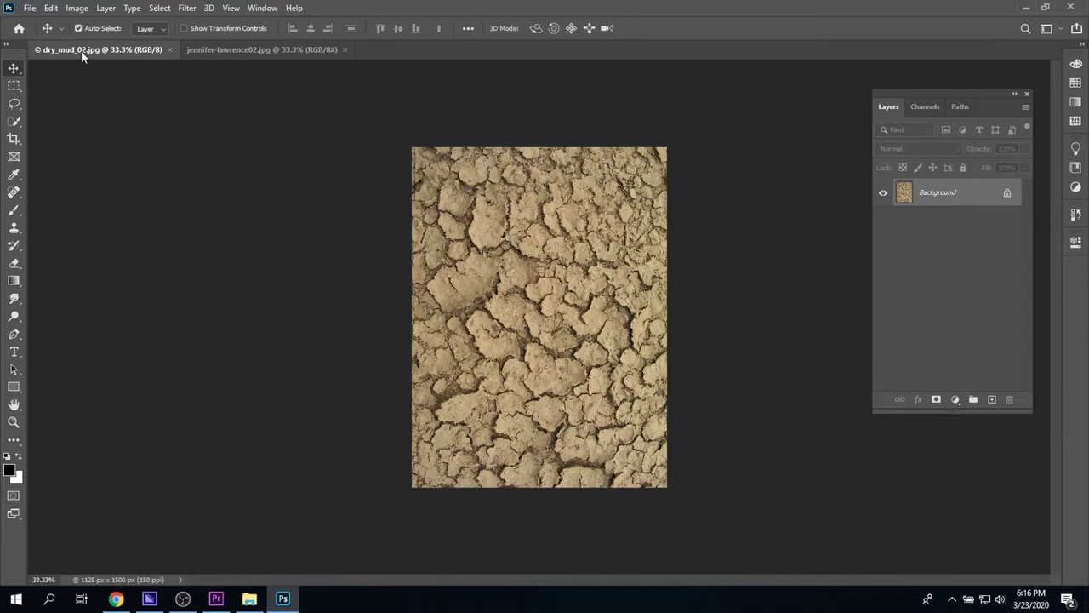
{"action": "left_click", "coordinate": [246, 52]}
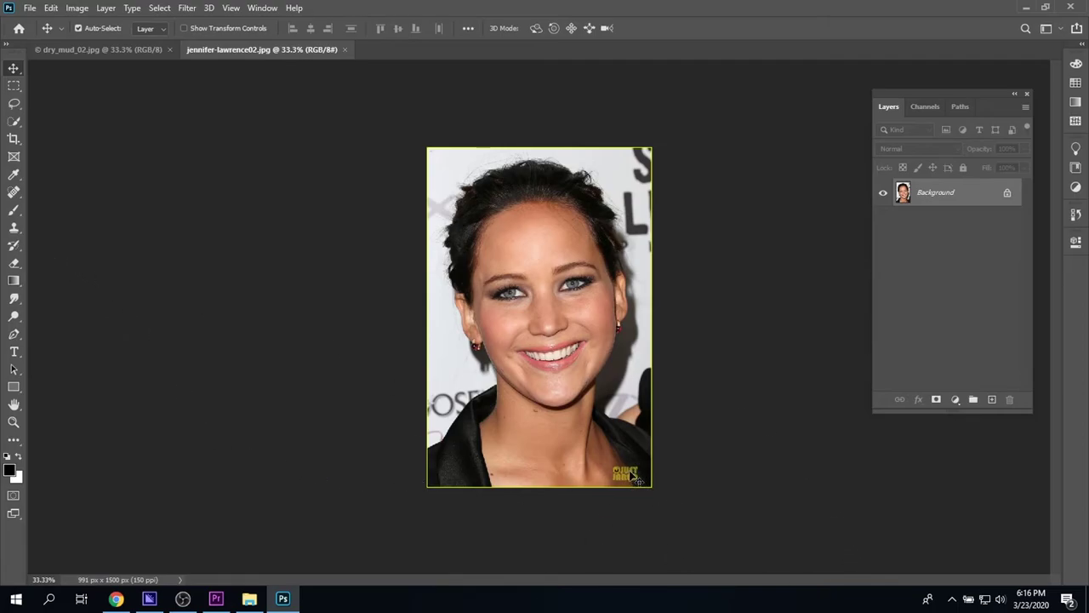
{"action": "left_click", "coordinate": [13, 422]}
{"action": "left_click_drag", "start_coordinate": [599, 453], "coordinate": [679, 499]}
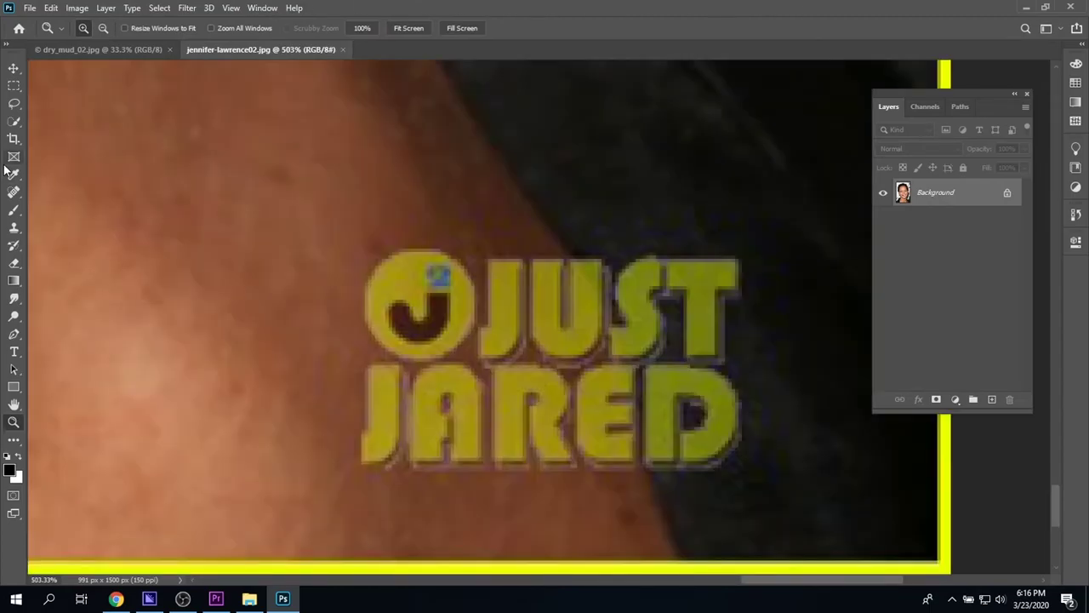
{"action": "left_click", "coordinate": [15, 228]}
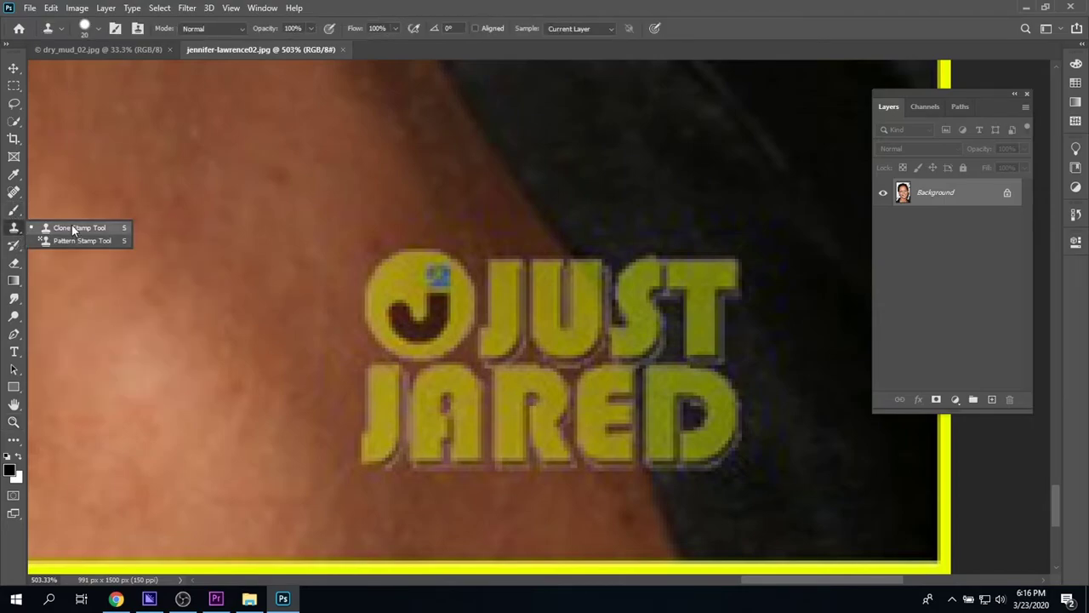
{"action": "left_click", "coordinate": [74, 228]}
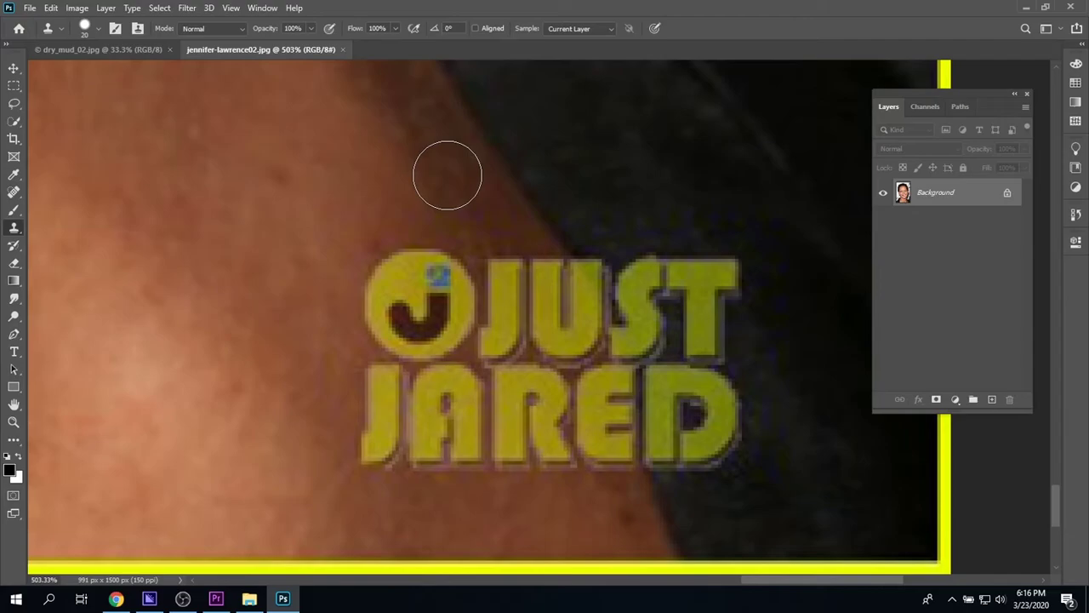
Inspect the Clone Stamp brush settings and try out brush sizes between 10 and 35 px
{"action": "left_click", "coordinate": [89, 28]}
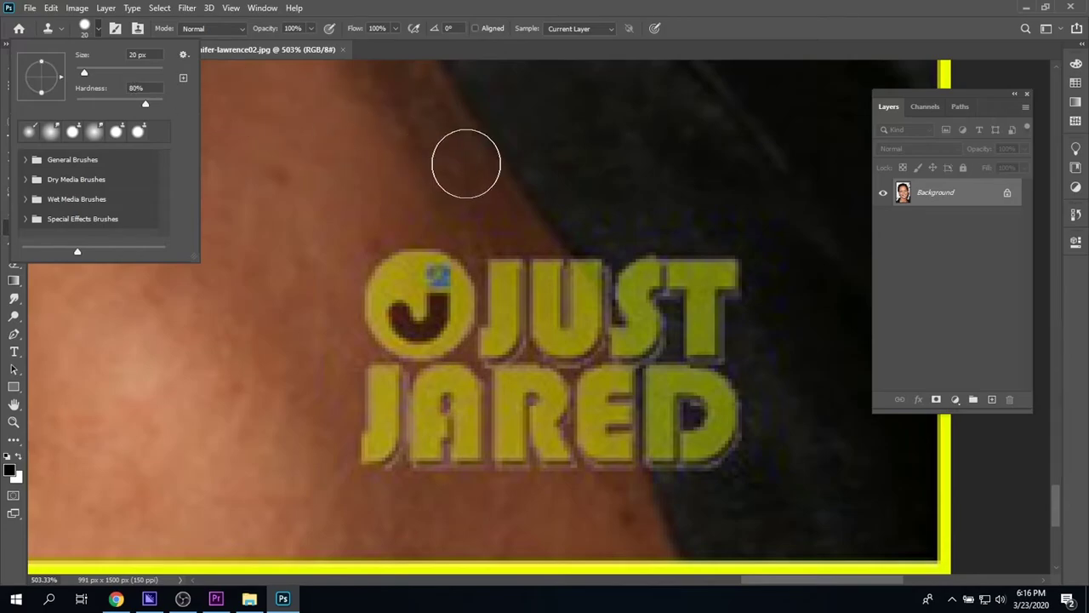
{"action": "left_click", "coordinate": [727, 5]}
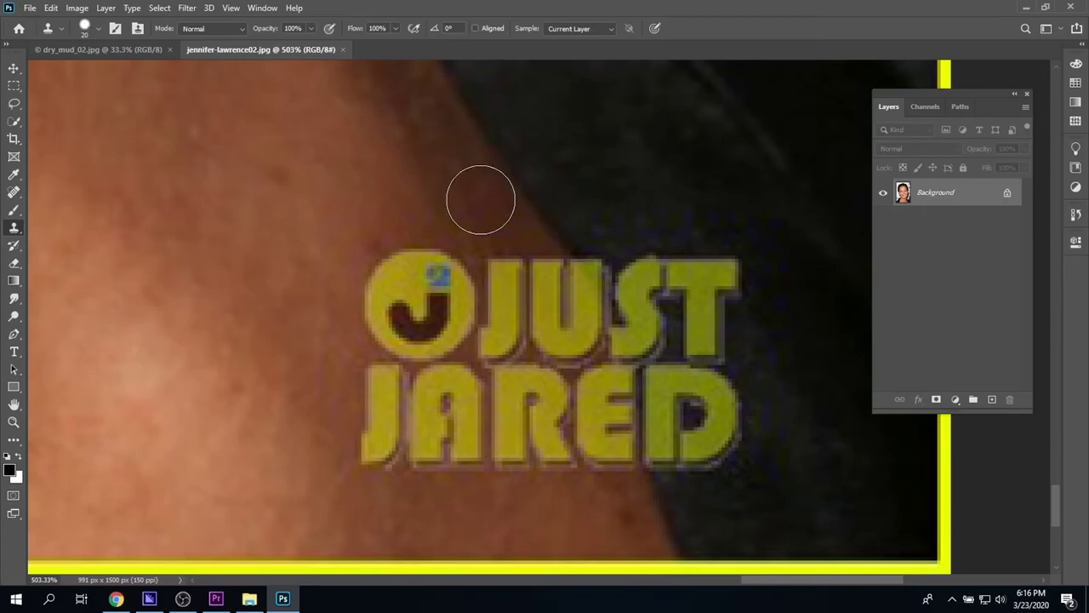
{"action": "key", "text": "bracketleft"}
{"action": "key", "text": "bracketleft"}
{"action": "key", "text": "bracketleft"}
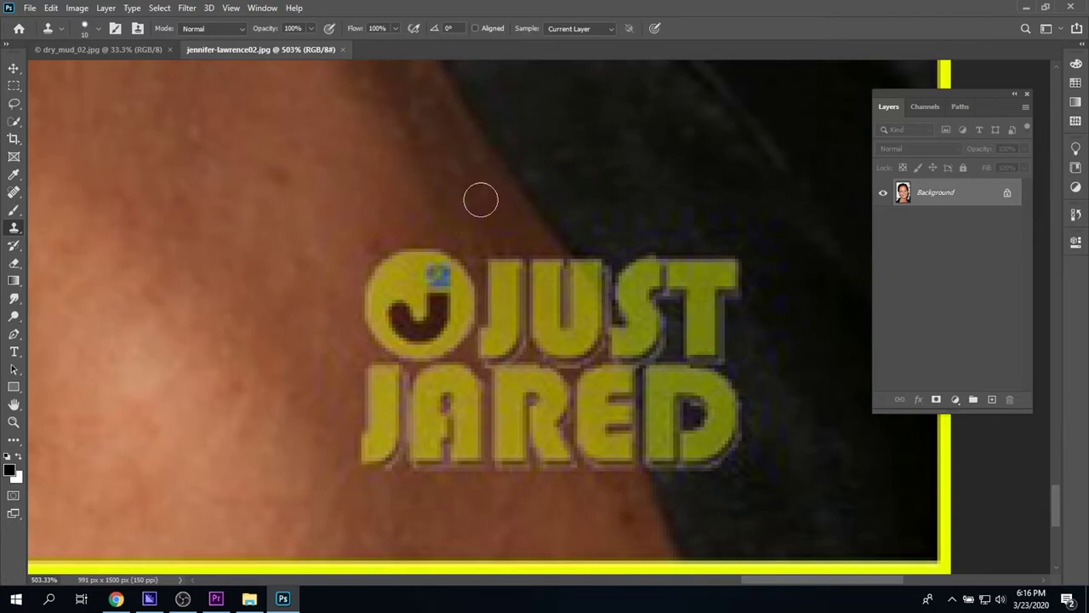
{"action": "key", "text": "bracketright"}
{"action": "key", "text": "bracketright"}
{"action": "key", "text": "bracketright"}
{"action": "key", "text": "bracketright"}
{"action": "key", "text": "bracketright"}
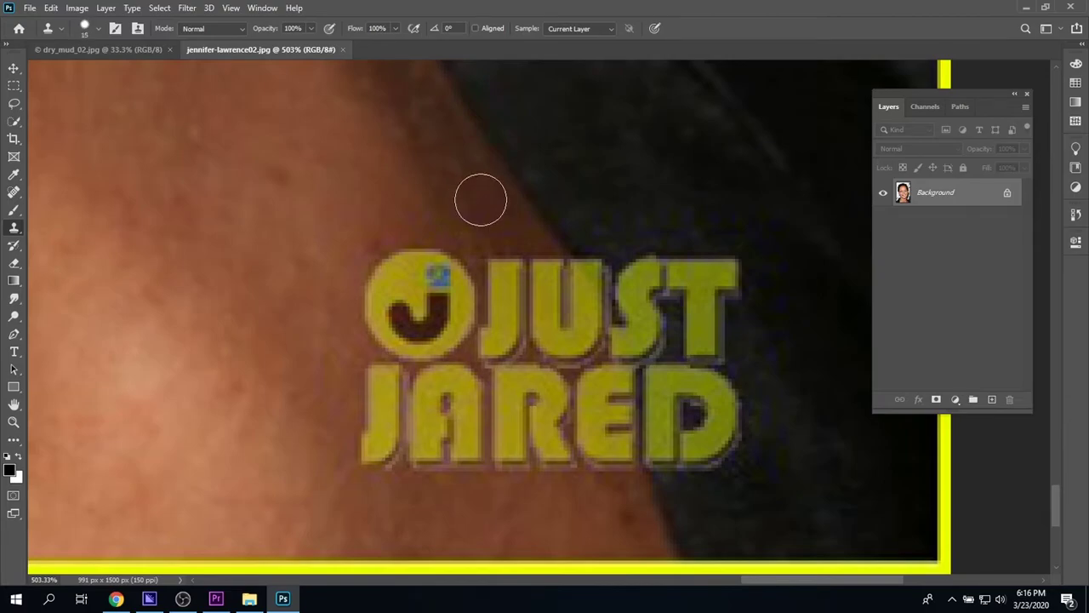
{"action": "key", "text": "bracketleft"}
{"action": "key", "text": "bracketleft"}
{"action": "key", "text": "bracketleft"}
{"action": "key", "text": "bracketright"}
{"action": "key", "text": "bracketright"}
{"action": "key", "text": "bracketright"}
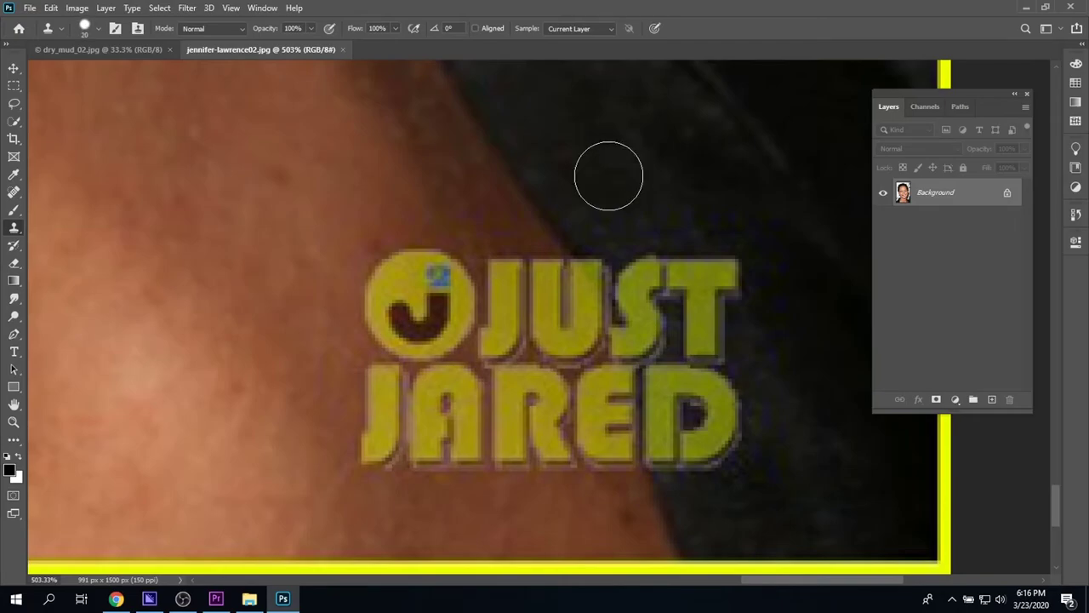
{"action": "key", "text": "bracketright"}
{"action": "key", "text": "bracketright"}
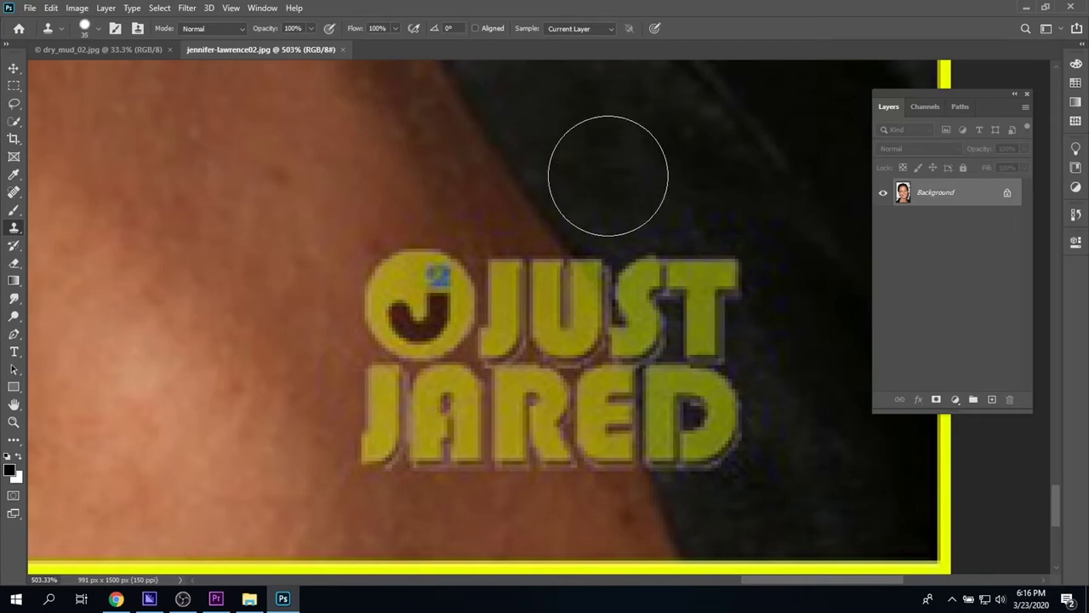
{"action": "key", "text": "bracketleft"}
{"action": "key", "text": "bracketleft"}
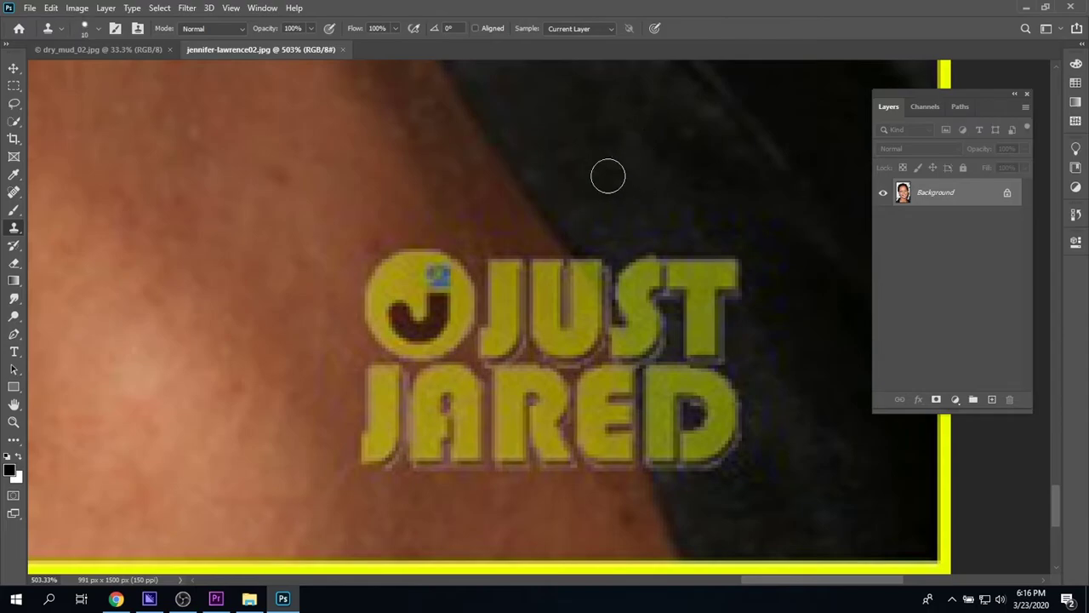
Clone the boundary between skin and black jacket up through the watermark with a 20 px brush
{"action": "key", "text": "bracketright"}
{"action": "key", "text": "bracketright"}
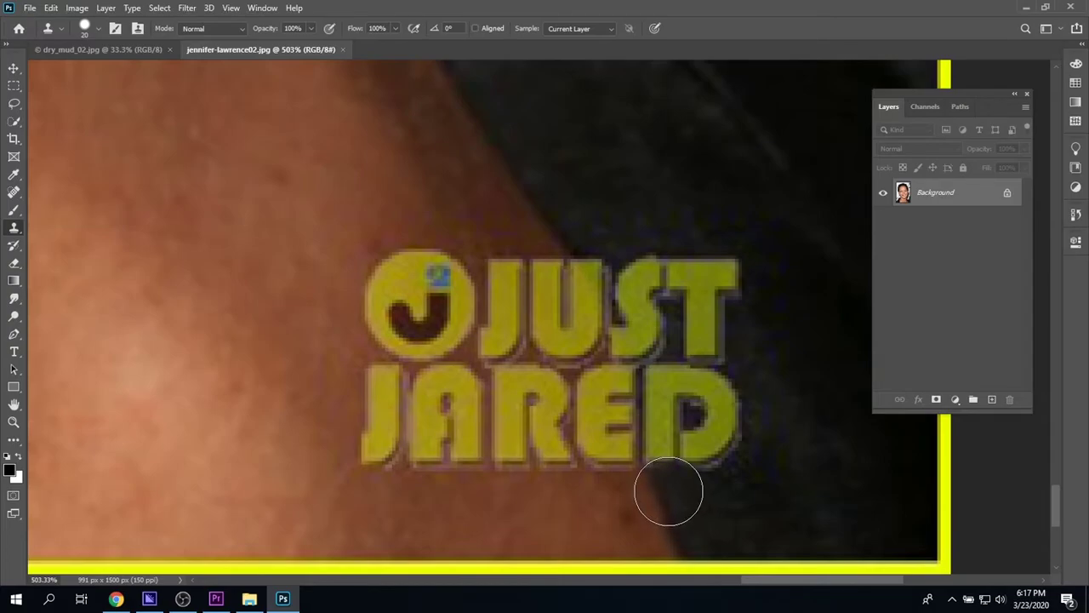
{"action": "mouse_move", "coordinate": [658, 461]}
{"action": "left_mouse_down"}
{"action": "mouse_move", "coordinate": [608, 299]}
{"action": "mouse_move", "coordinate": [580, 259]}
{"action": "left_mouse_up"}
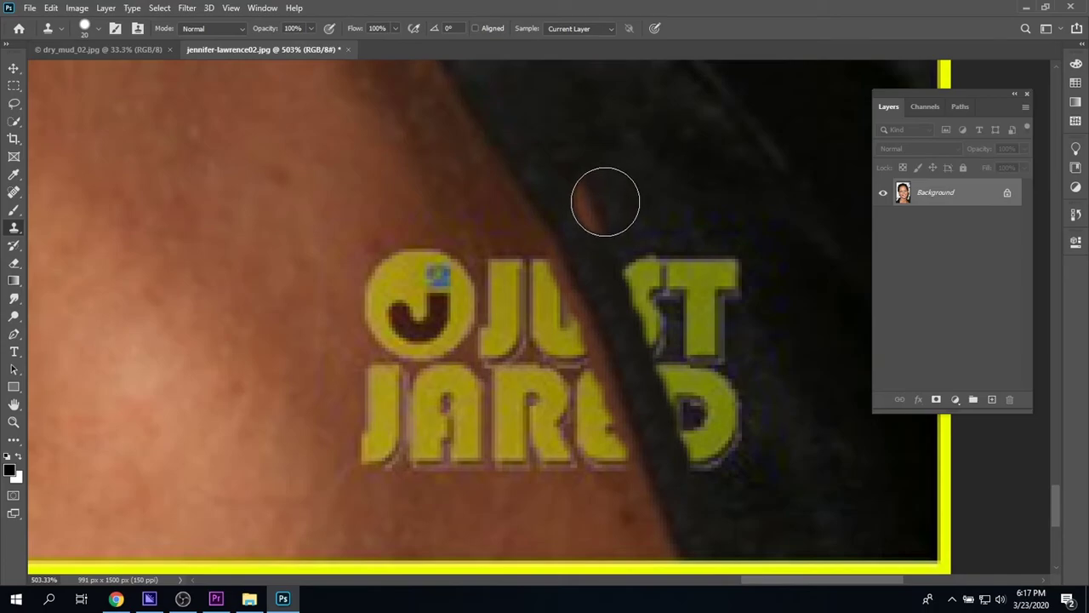
Enlarge the brush to 35 px and clone dark jacket fabric over the S and T of JUST
{"action": "key", "text": "]"}
{"action": "key", "text": "]"}
{"action": "key", "text": "]"}
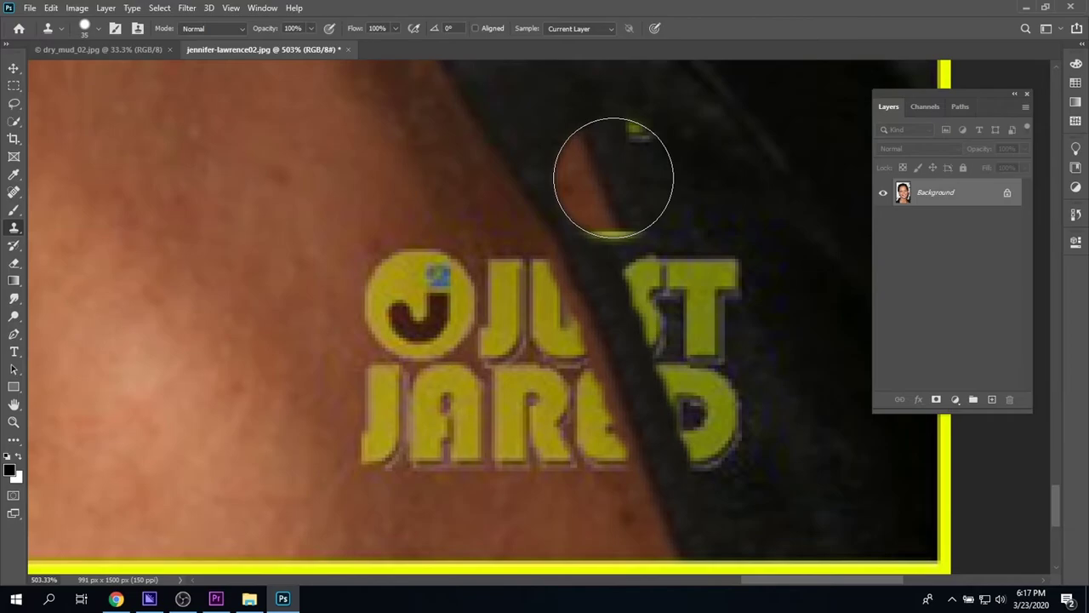
{"action": "left_click", "coordinate": [613, 178], "text": "alt"}
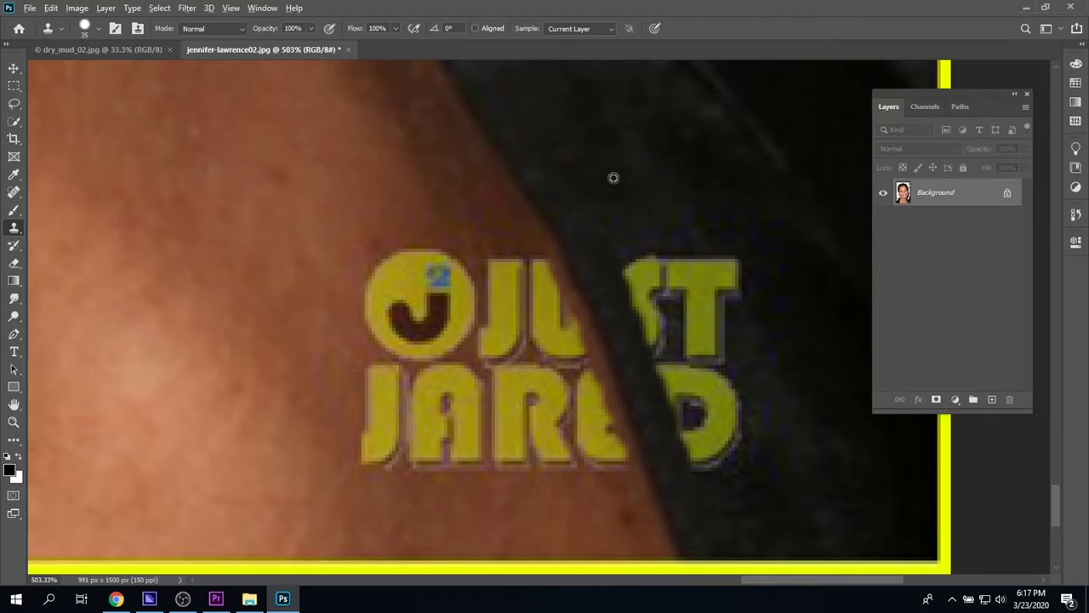
{"action": "left_click_drag", "start_coordinate": [614, 178], "coordinate": [681, 329]}
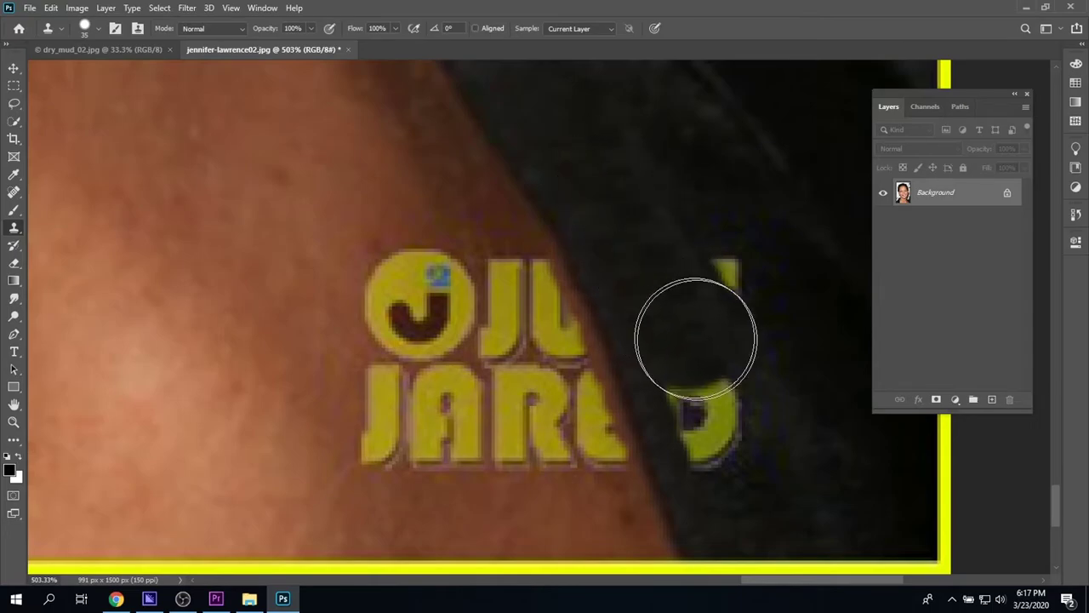
Clone jacket fabric from clean spots over the leftover corner of the T and the D of JARED
{"action": "left_click", "coordinate": [809, 460], "text": "alt"}
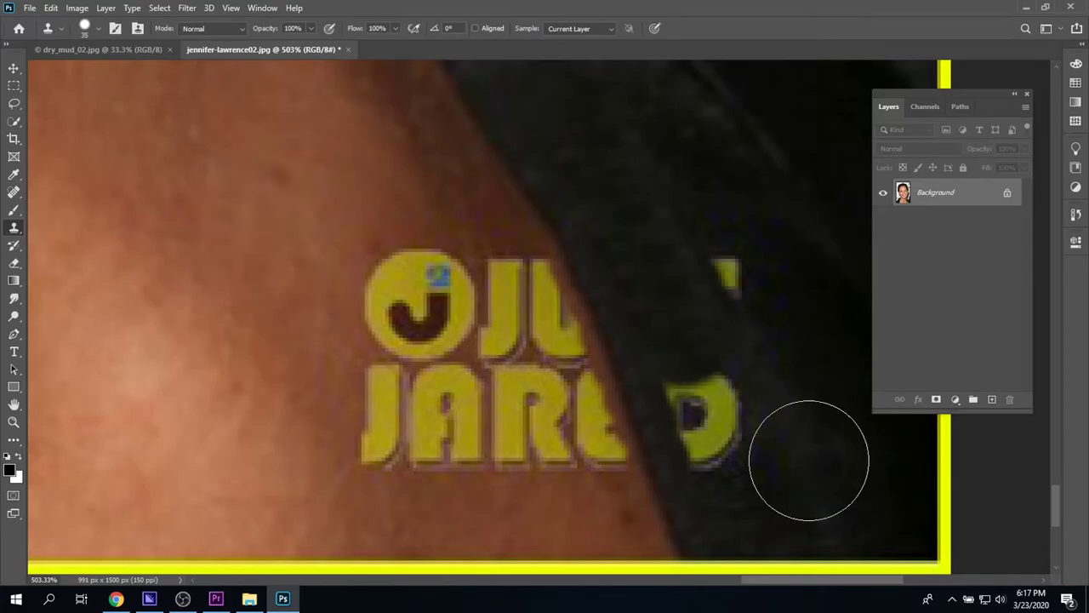
{"action": "mouse_move", "coordinate": [756, 350]}
{"action": "left_mouse_down"}
{"action": "mouse_move", "coordinate": [744, 343]}
{"action": "mouse_move", "coordinate": [729, 280]}
{"action": "mouse_move", "coordinate": [757, 380]}
{"action": "left_mouse_up"}
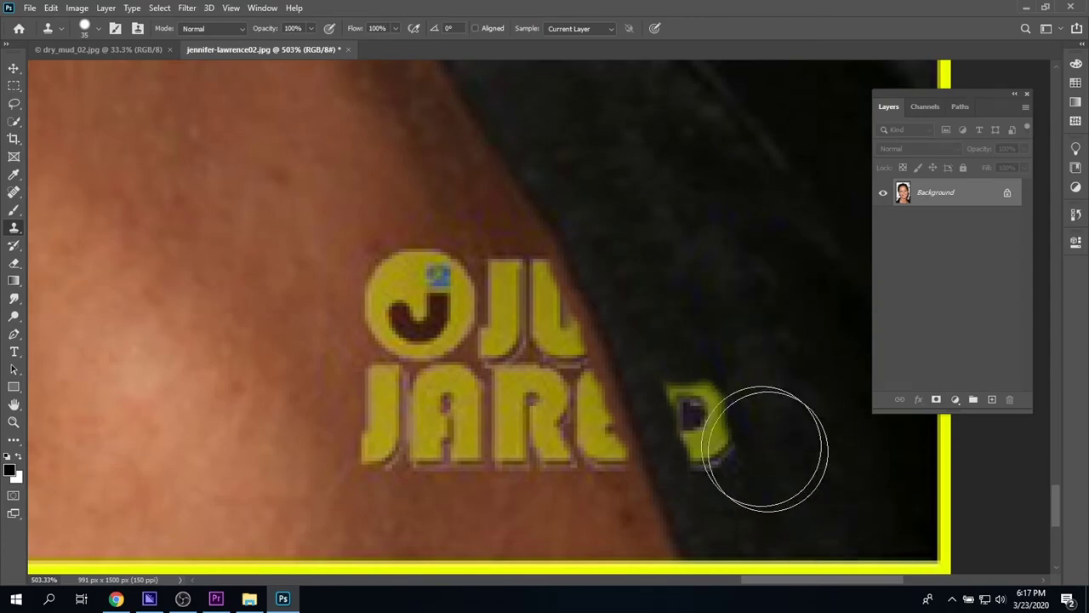
{"action": "left_click", "coordinate": [664, 297], "text": "alt"}
{"action": "left_click_drag", "start_coordinate": [693, 377], "coordinate": [711, 453]}
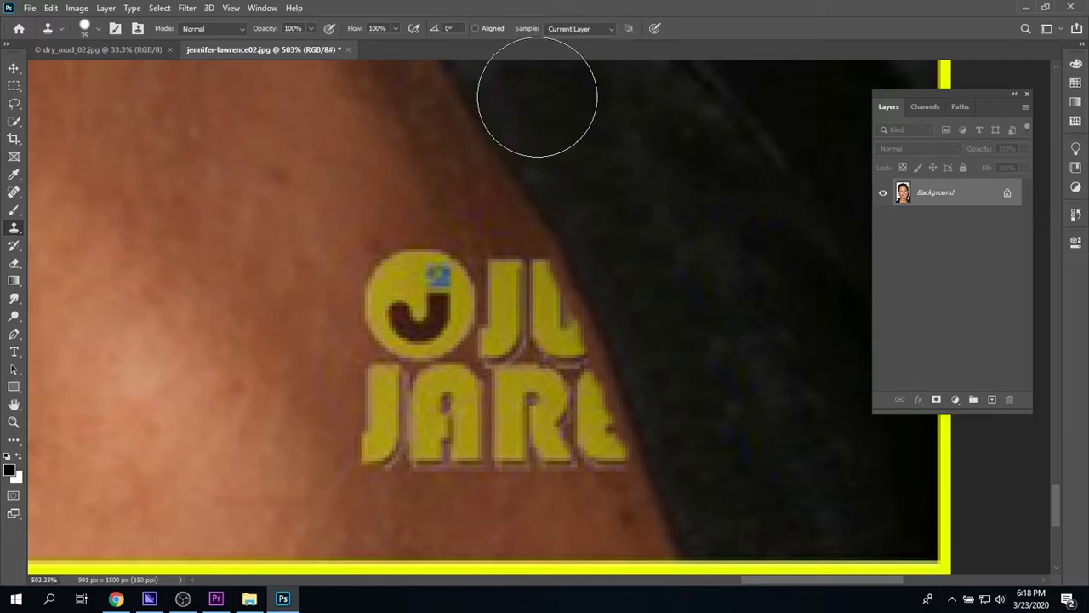
Clone the shaded skin above the watermark over the J and U of JUST and down over the R and E of JARED
{"action": "left_click", "coordinate": [434, 171], "text": "alt"}
{"action": "mouse_move", "coordinate": [471, 226]}
{"action": "left_mouse_down"}
{"action": "mouse_move", "coordinate": [509, 278]}
{"action": "mouse_move", "coordinate": [558, 403]}
{"action": "left_mouse_up"}
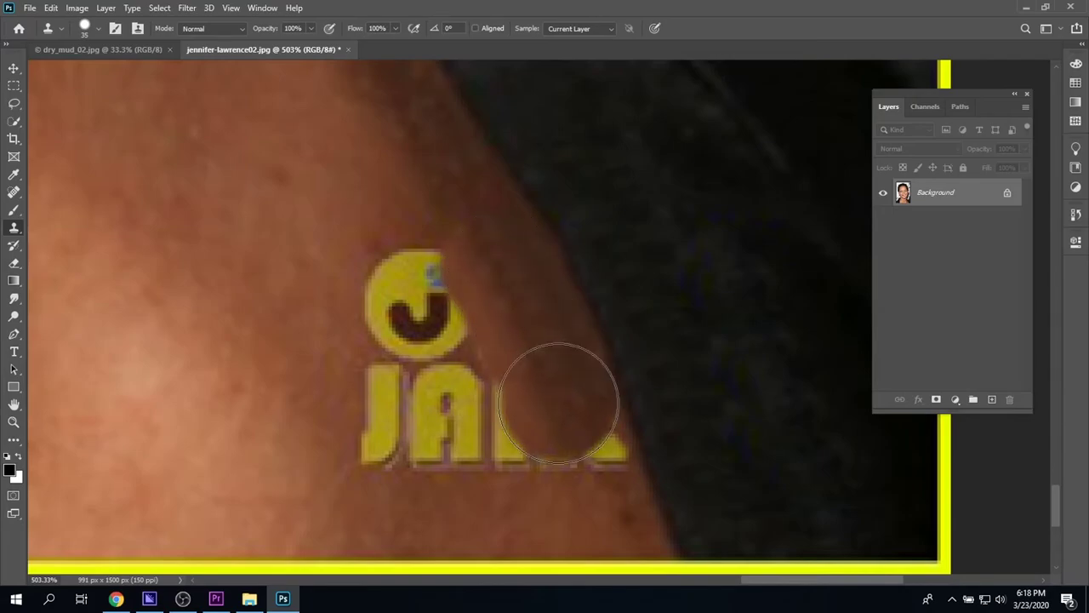
{"action": "left_click", "coordinate": [476, 30]}
{"action": "left_click_drag", "start_coordinate": [591, 403], "coordinate": [596, 483]}
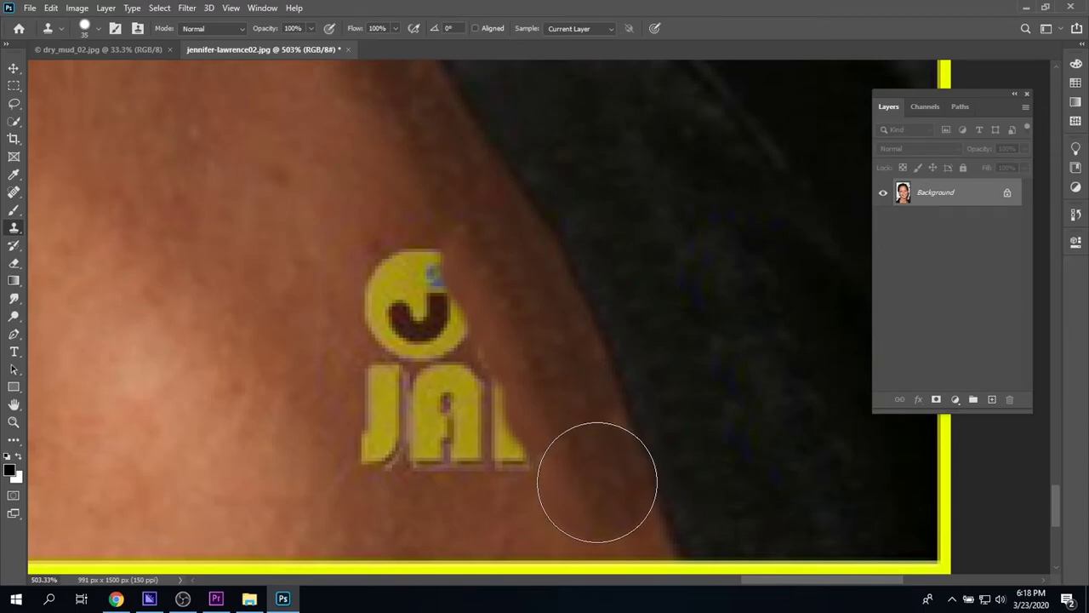
Undo the last clone stroke and cover the remaining E fragments with skin sampled just below them, using a 15 px brush
{"action": "key", "text": "bracketleft"}
{"action": "key", "text": "bracketleft"}
{"action": "key", "text": "ctrl+z"}
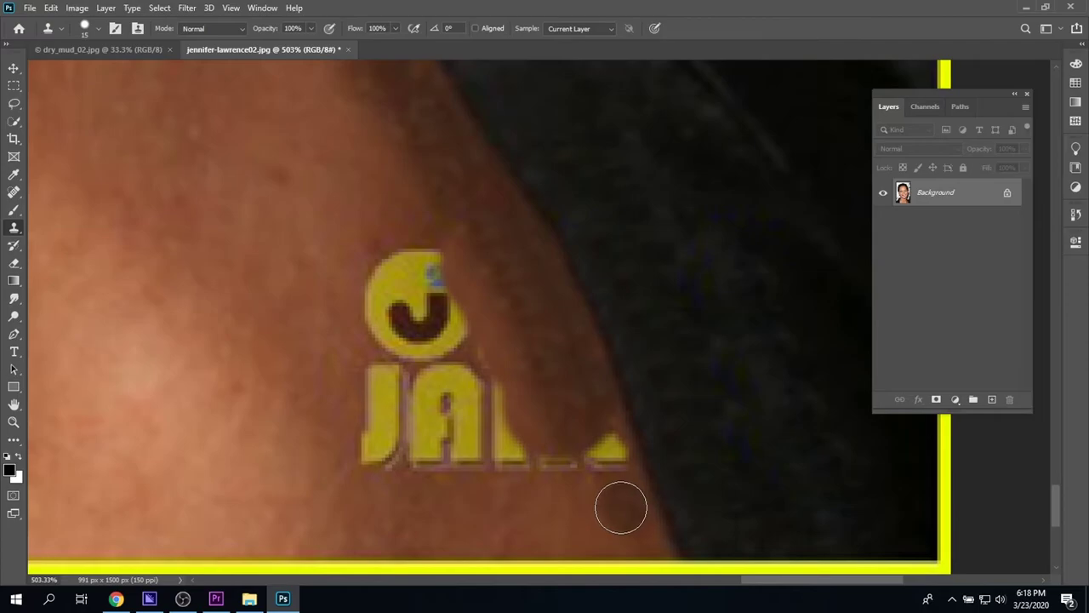
{"action": "left_click", "coordinate": [621, 507], "text": "alt"}
{"action": "left_click_drag", "start_coordinate": [620, 506], "coordinate": [612, 456]}
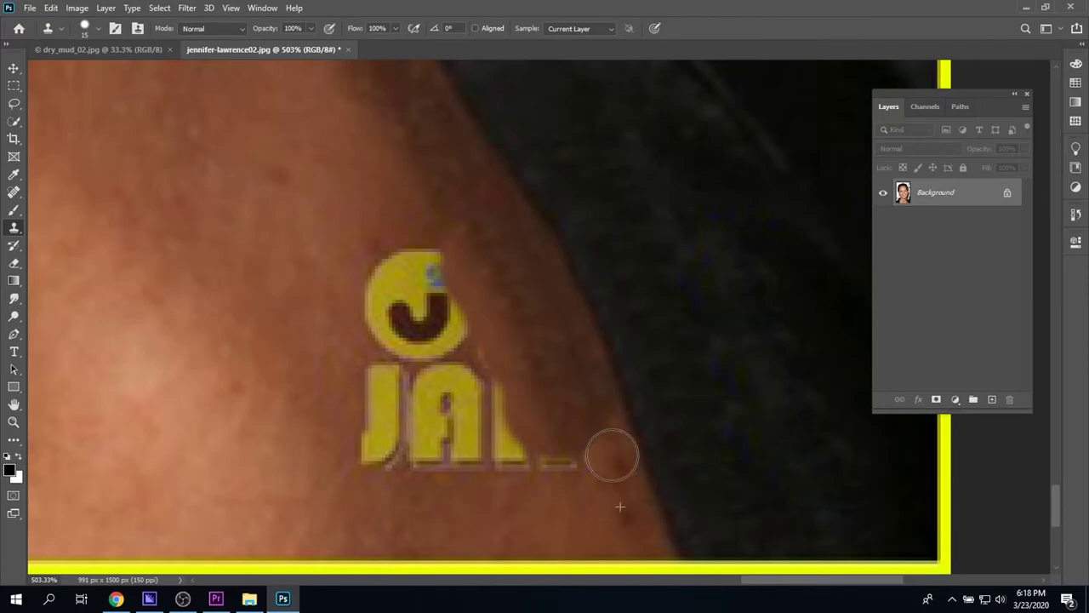
{"action": "left_click", "coordinate": [605, 431]}
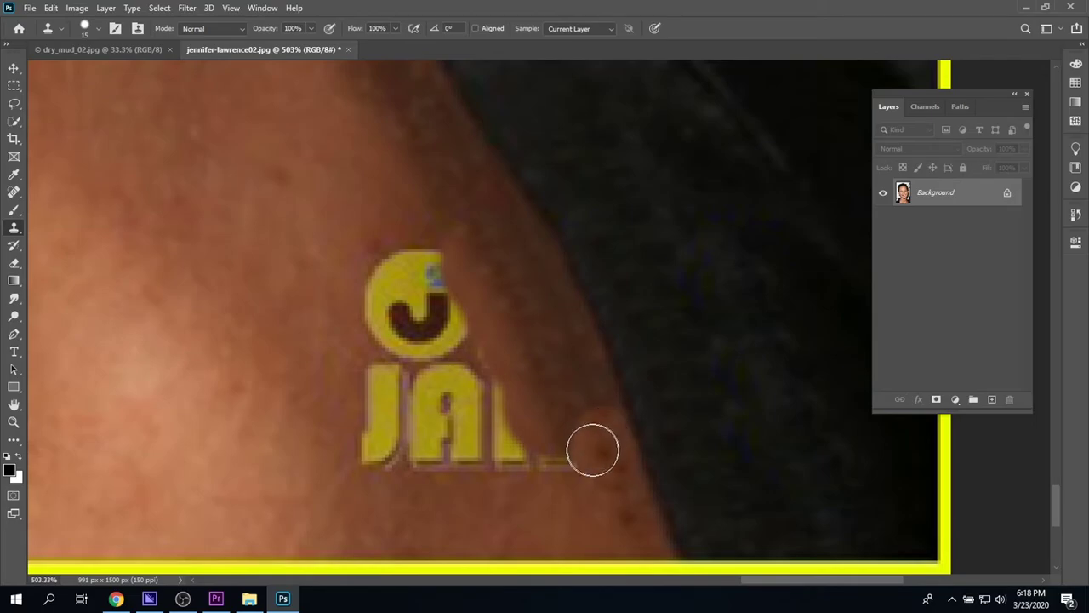
{"action": "left_click", "coordinate": [574, 521], "text": "alt"}
{"action": "left_click_drag", "start_coordinate": [566, 463], "coordinate": [555, 440]}
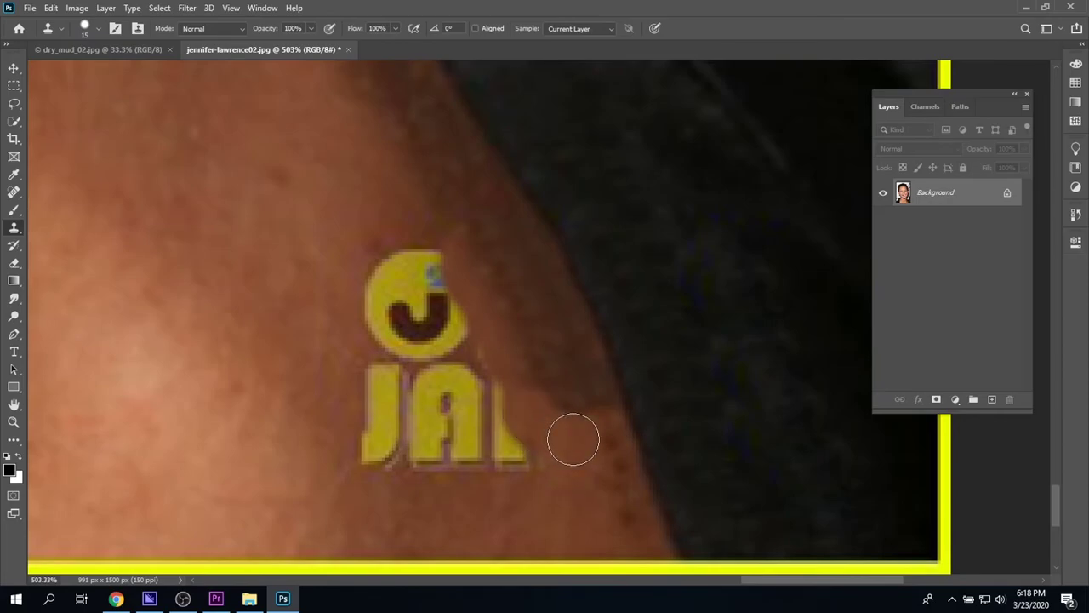
Enlarge the brush to 35 px and clone skin from above the logo over the smiley face and the A and R of JARED
{"action": "left_click", "coordinate": [515, 507], "text": "alt"}
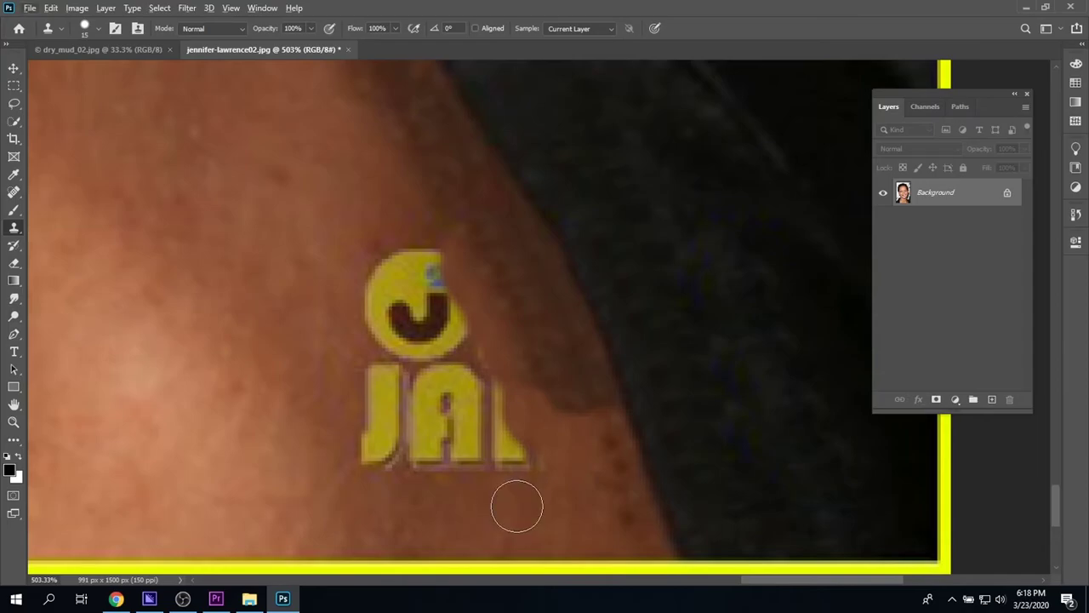
{"action": "key", "text": "bracketright"}
{"action": "key", "text": "bracketright"}
{"action": "key", "text": "bracketright"}
{"action": "key", "text": "bracketright"}
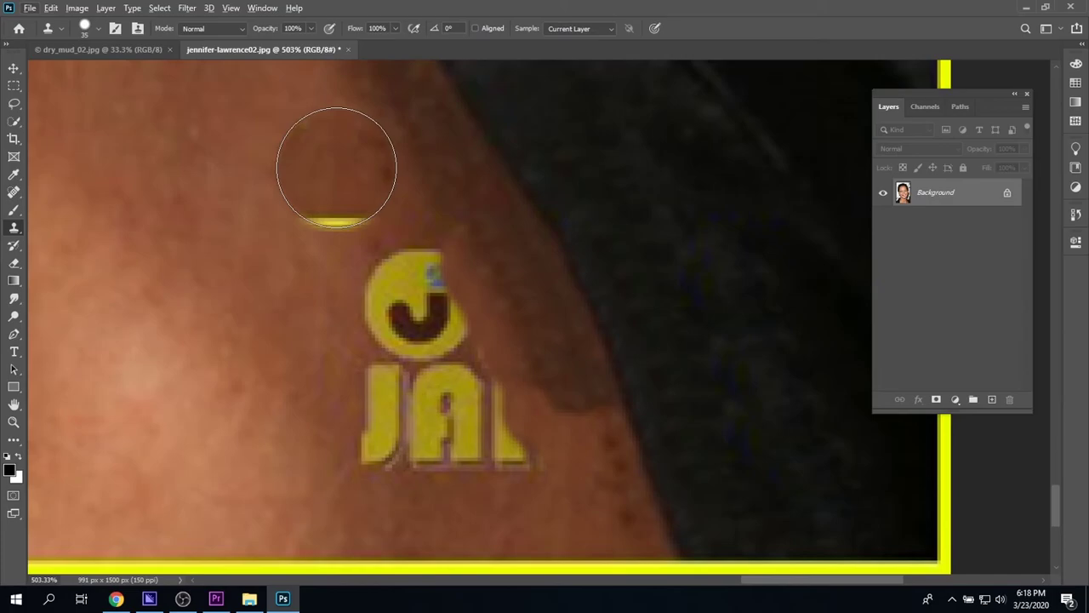
{"action": "left_click", "coordinate": [337, 167], "text": "alt"}
{"action": "left_click_drag", "start_coordinate": [395, 271], "coordinate": [410, 288]}
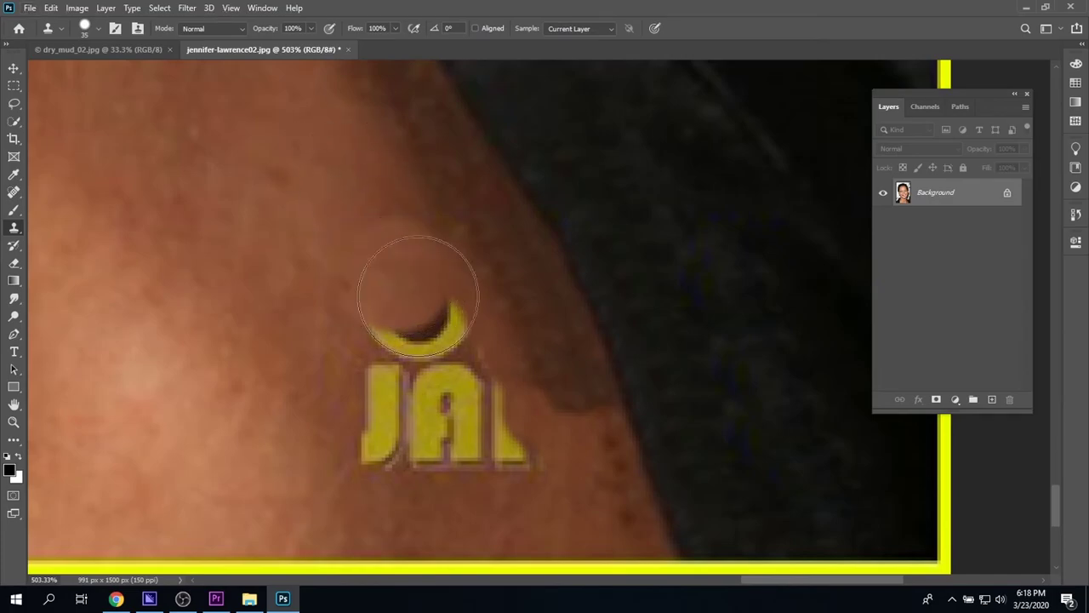
{"action": "left_click", "coordinate": [438, 326]}
{"action": "left_click", "coordinate": [464, 398]}
{"action": "left_click", "coordinate": [521, 479]}
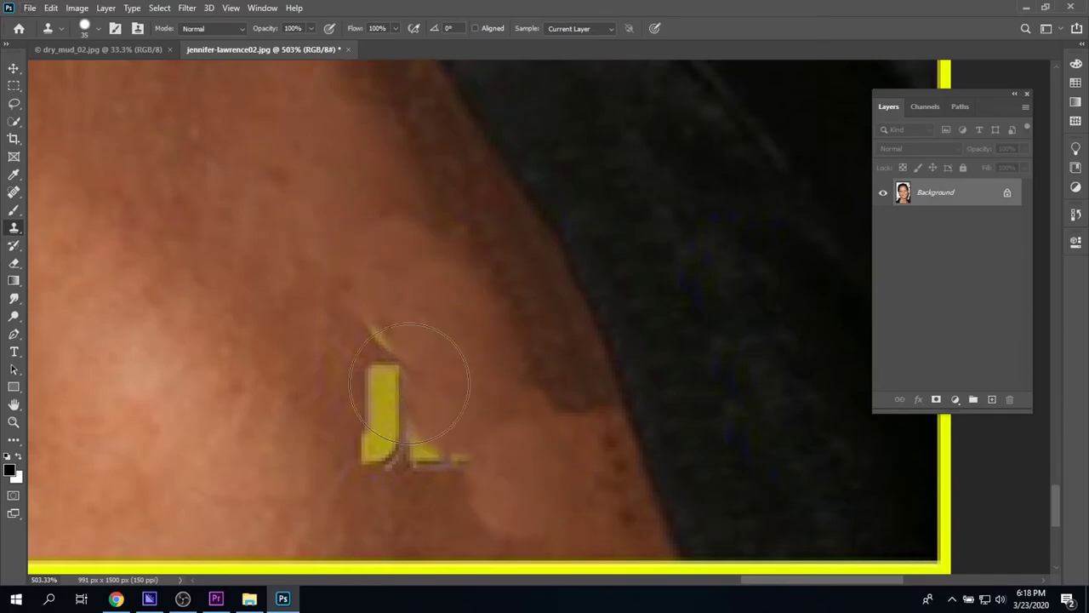
Sample skin to the upper left of the watermark and clone it over the J of JARED and the leftover A fragments
{"action": "left_click", "coordinate": [284, 241], "text": "alt"}
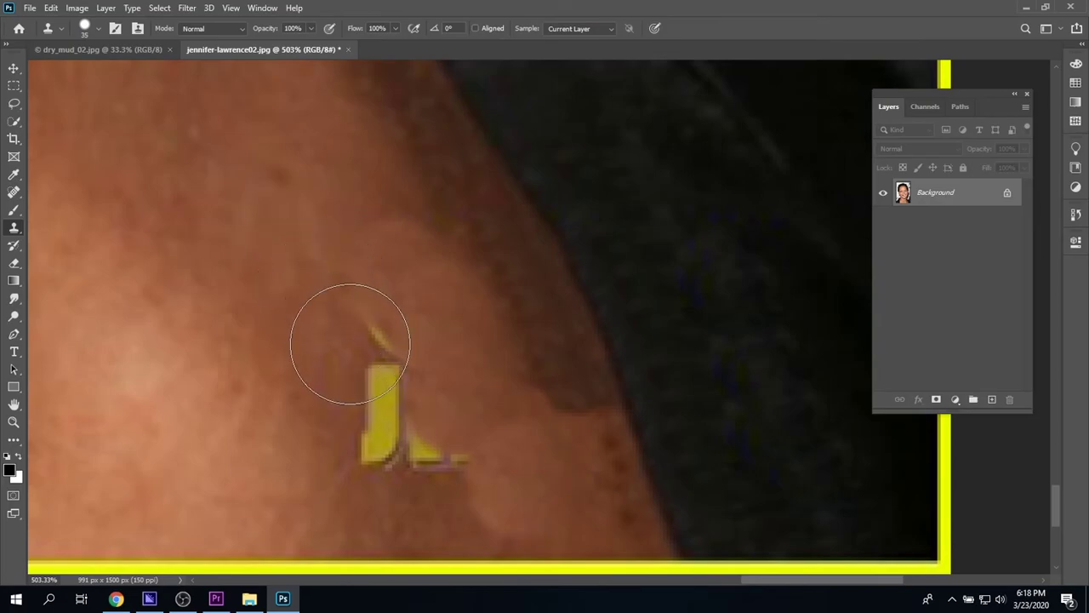
{"action": "left_click", "coordinate": [362, 358]}
{"action": "left_click", "coordinate": [398, 402]}
{"action": "left_click", "coordinate": [439, 447]}
{"action": "left_click", "coordinate": [436, 497]}
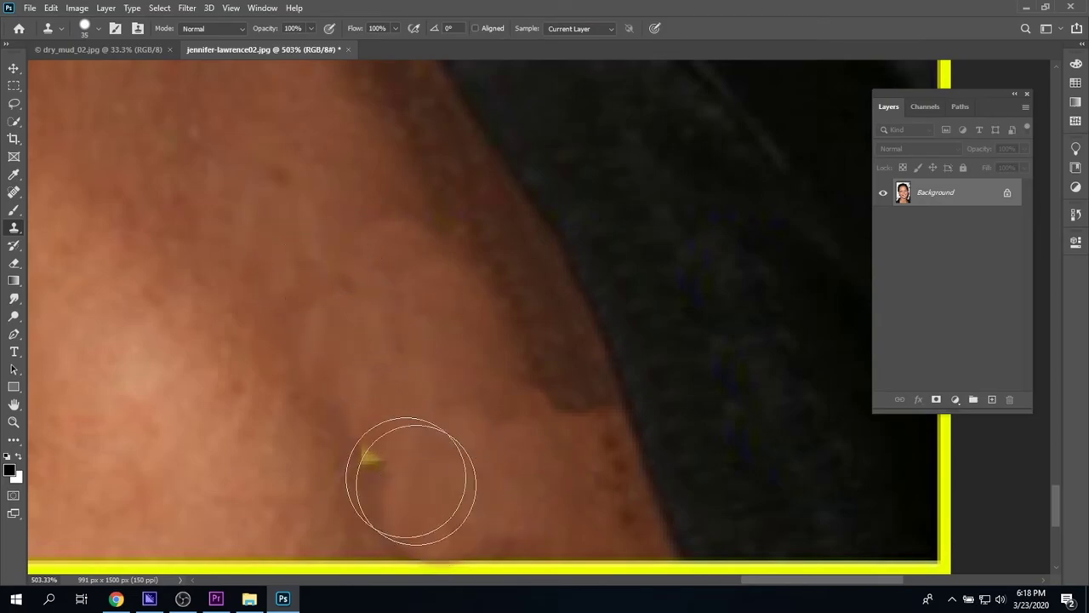
Resample the skin farther left and clone it over the last yellow speck and the patch near the image's bottom edge
{"action": "left_click", "coordinate": [238, 269], "text": "alt"}
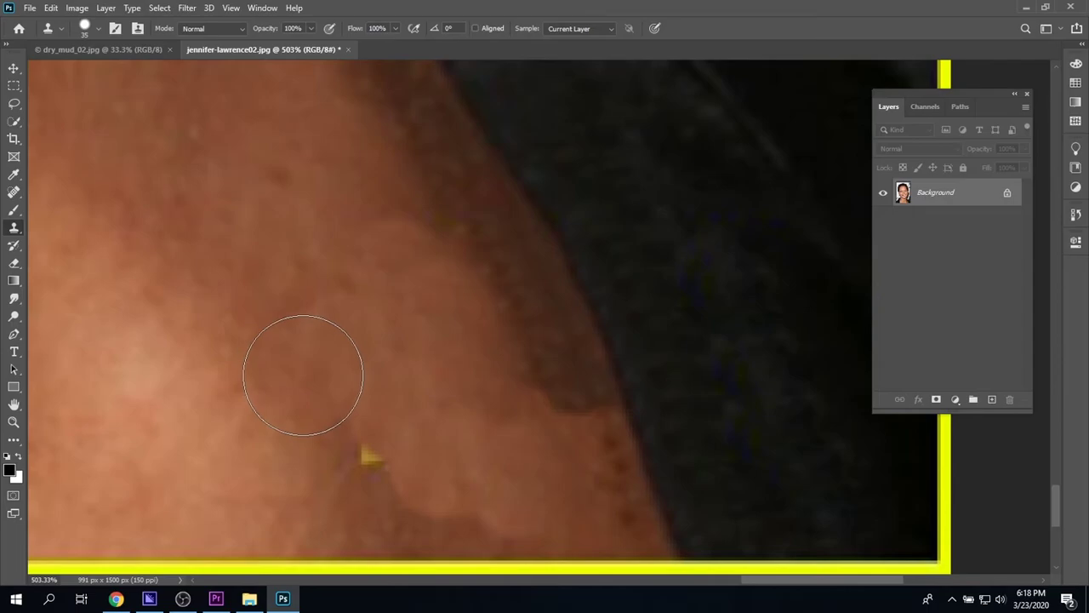
{"action": "left_click", "coordinate": [357, 472]}
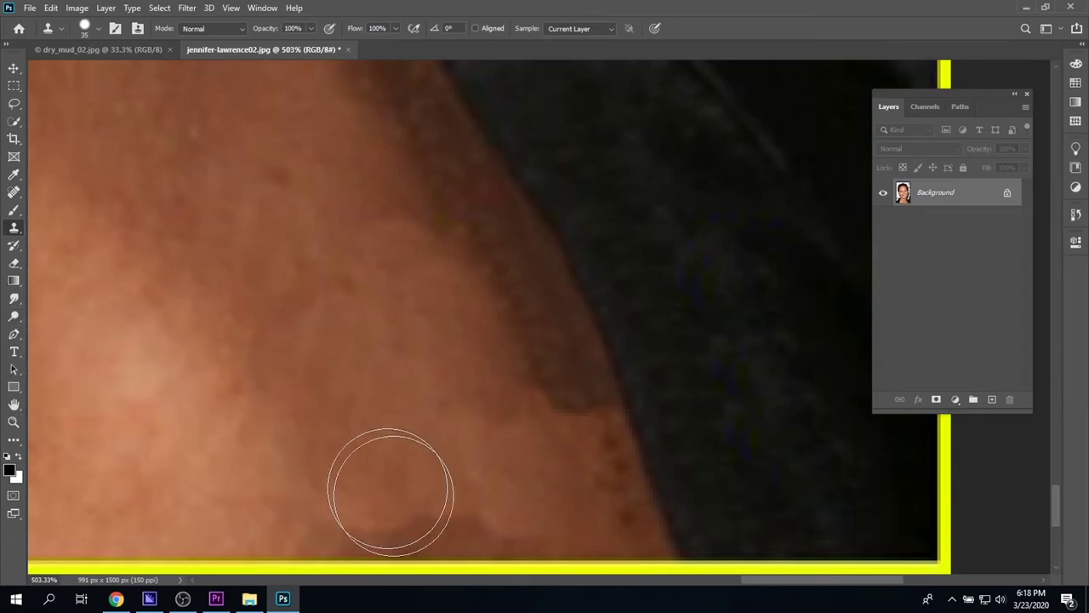
{"action": "left_click", "coordinate": [454, 495]}
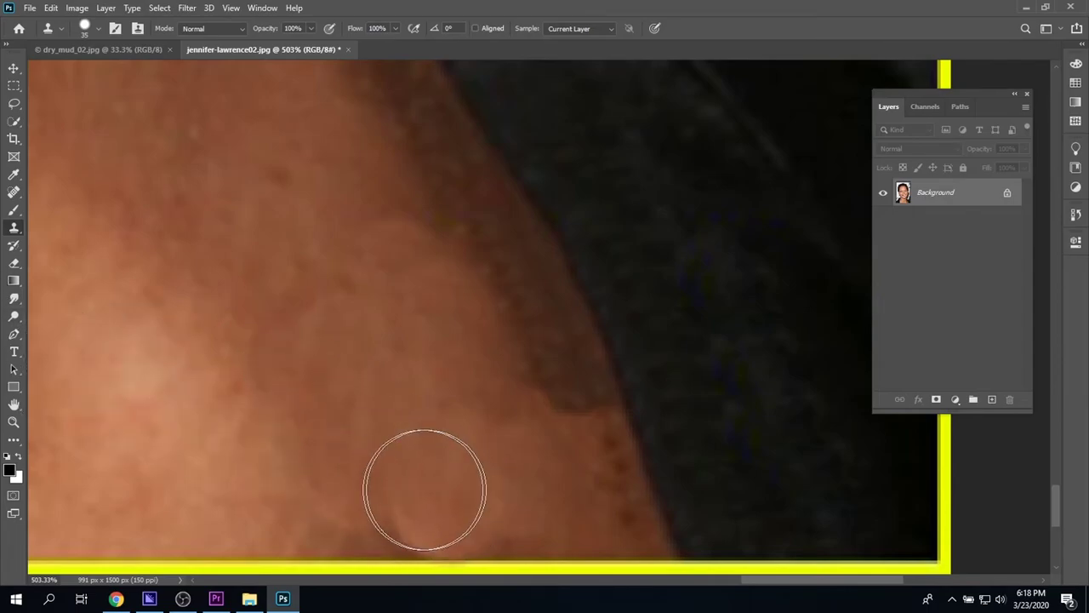
Clone a last dab of neighbouring skin over the uneven patch near the portrait's bottom edge
{"action": "left_click", "coordinate": [366, 496]}
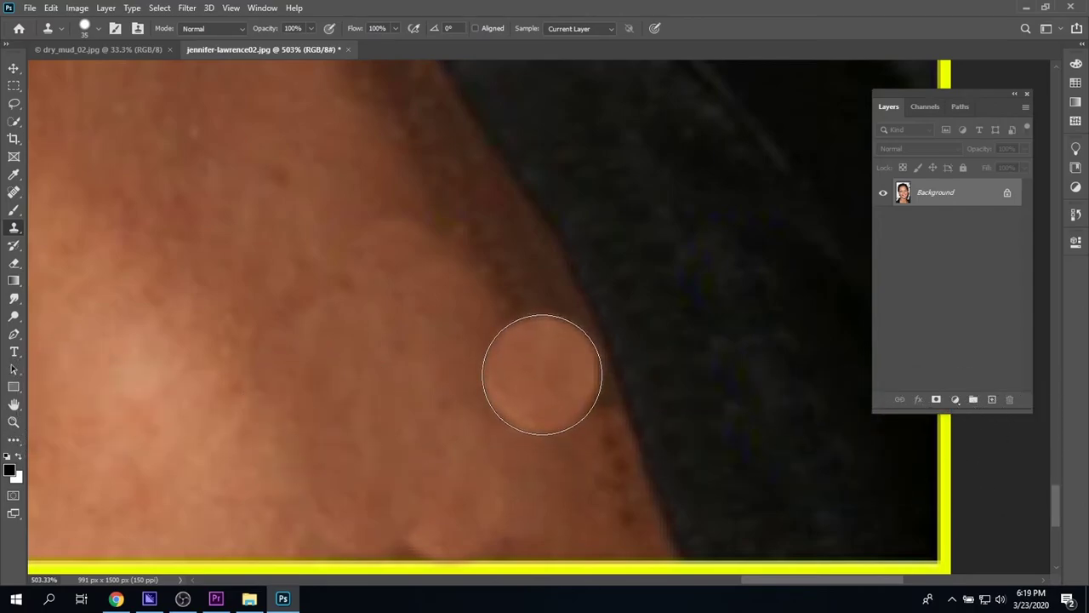
{"action": "key", "text": "ctrl+0"}
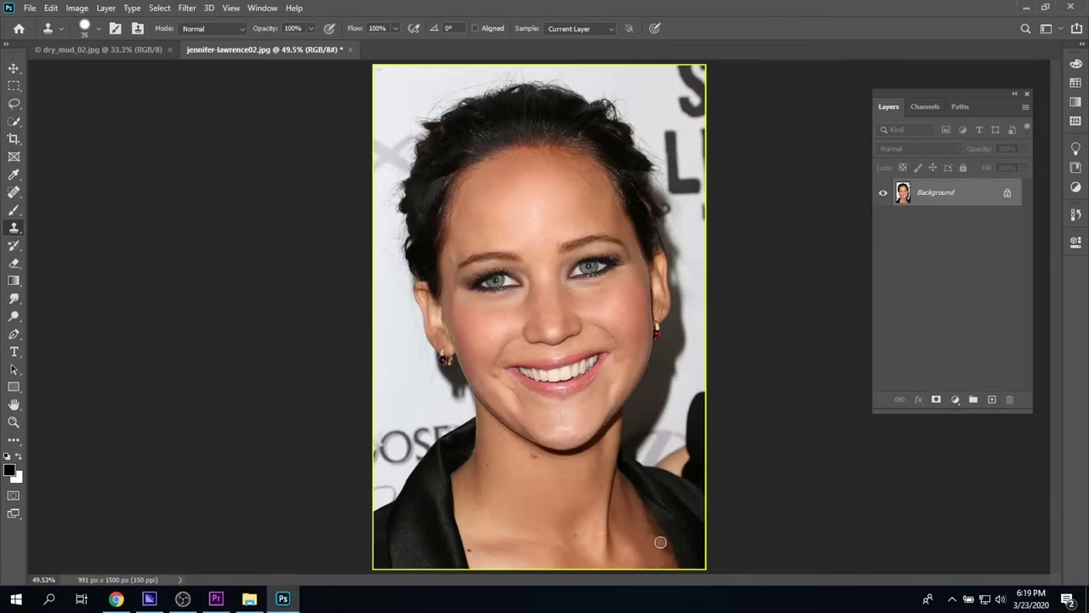
Soften the hard clone edges on the skin beside the jacket with the Smudge tool at 30% strength
{"action": "key", "text": "z"}
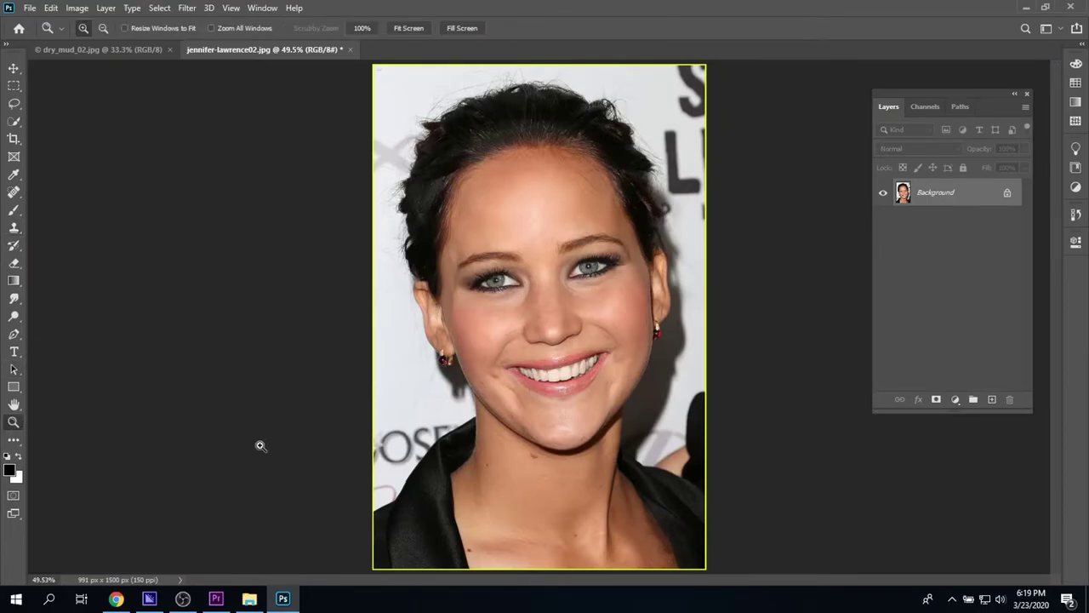
{"action": "left_click_drag", "start_coordinate": [603, 487], "coordinate": [756, 577]}
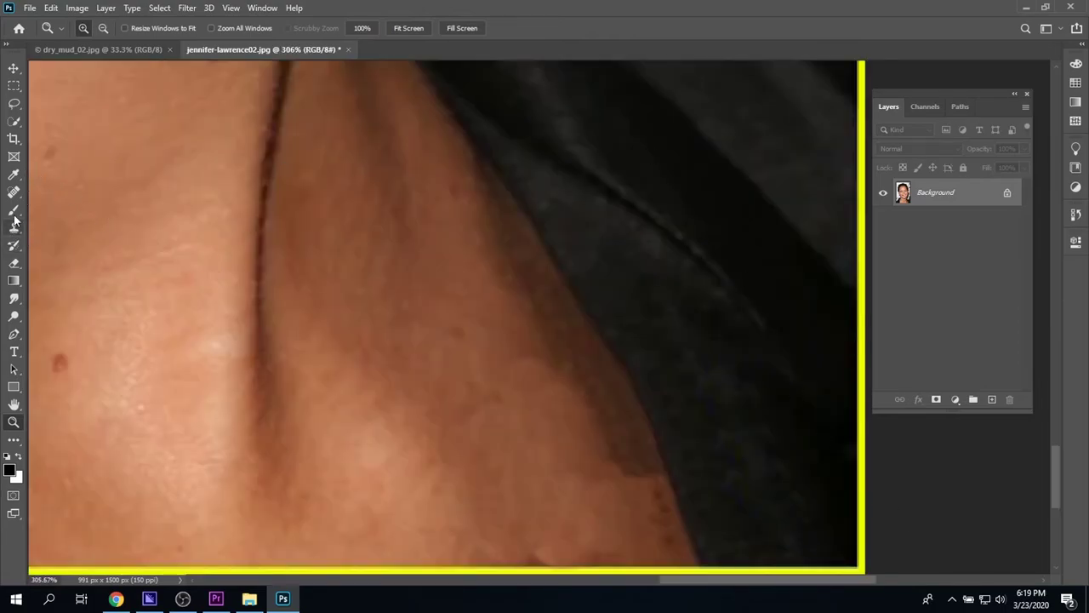
{"action": "left_click", "coordinate": [14, 299]}
{"action": "right_click", "coordinate": [14, 299]}
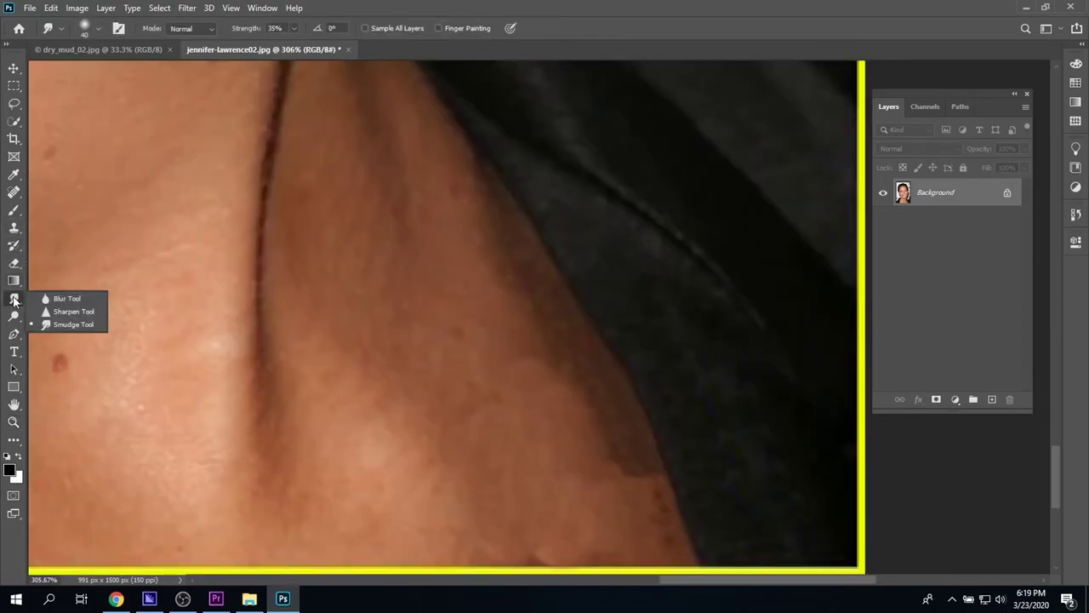
{"action": "left_click", "coordinate": [72, 328]}
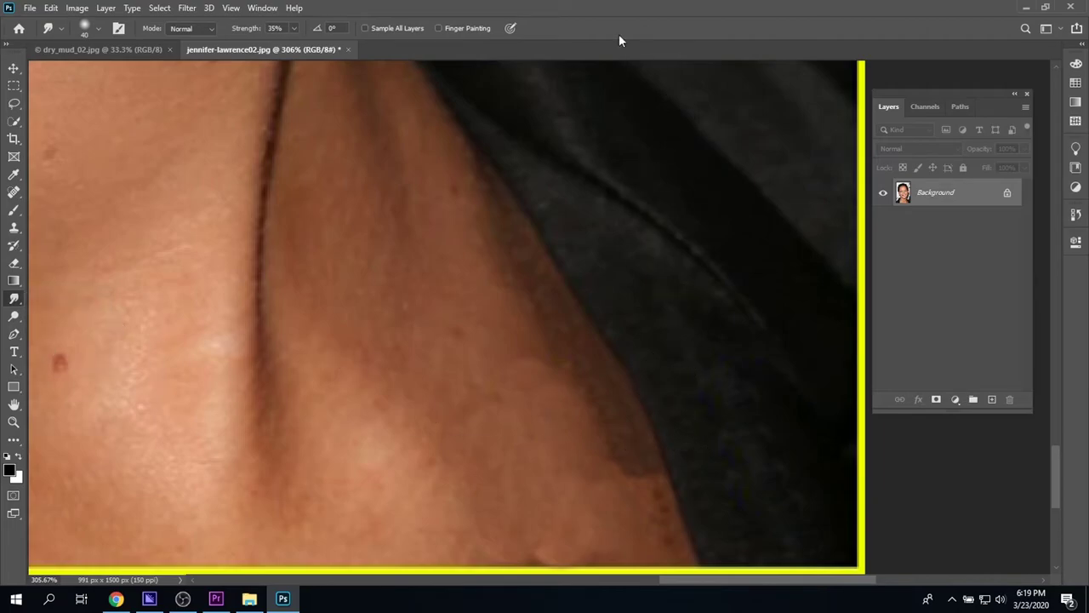
{"action": "left_click", "coordinate": [280, 27]}
{"action": "left_click", "coordinate": [292, 29]}
{"action": "left_click_drag", "start_coordinate": [296, 46], "coordinate": [286, 48]}
{"action": "left_click", "coordinate": [278, 28]}
{"action": "mouse_move", "coordinate": [685, 525]}
{"action": "left_mouse_down"}
{"action": "mouse_move", "coordinate": [650, 488]}
{"action": "mouse_move", "coordinate": [624, 486]}
{"action": "mouse_move", "coordinate": [605, 450]}
{"action": "mouse_move", "coordinate": [631, 488]}
{"action": "left_mouse_up"}
{"action": "mouse_move", "coordinate": [586, 408]}
{"action": "left_mouse_down"}
{"action": "mouse_move", "coordinate": [617, 481]}
{"action": "mouse_move", "coordinate": [591, 393]}
{"action": "mouse_move", "coordinate": [554, 346]}
{"action": "mouse_move", "coordinate": [518, 375]}
{"action": "left_mouse_up"}
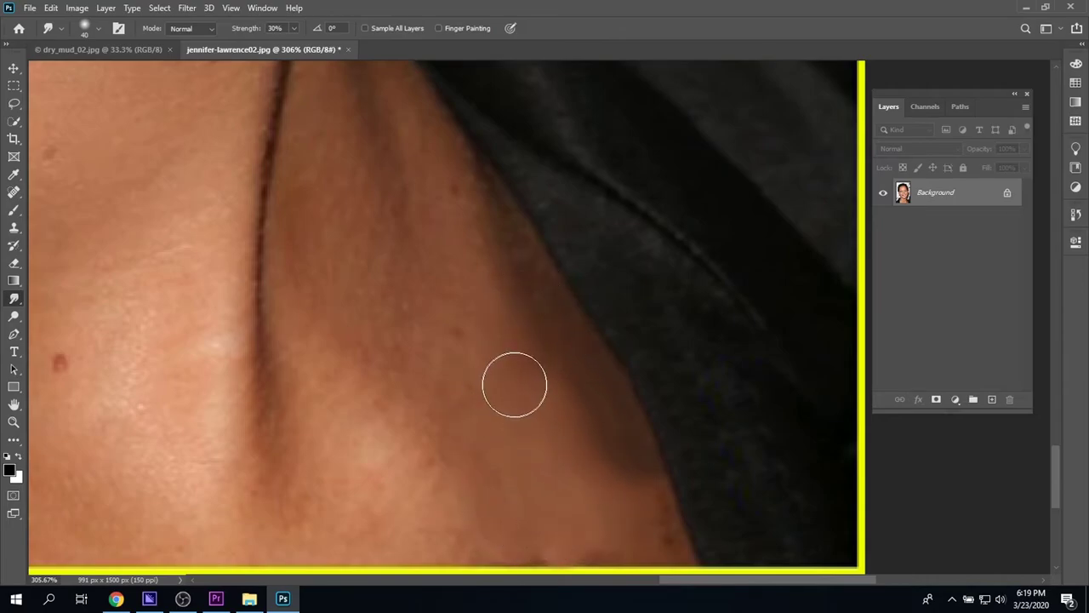
{"action": "key", "text": "ctrl+0"}
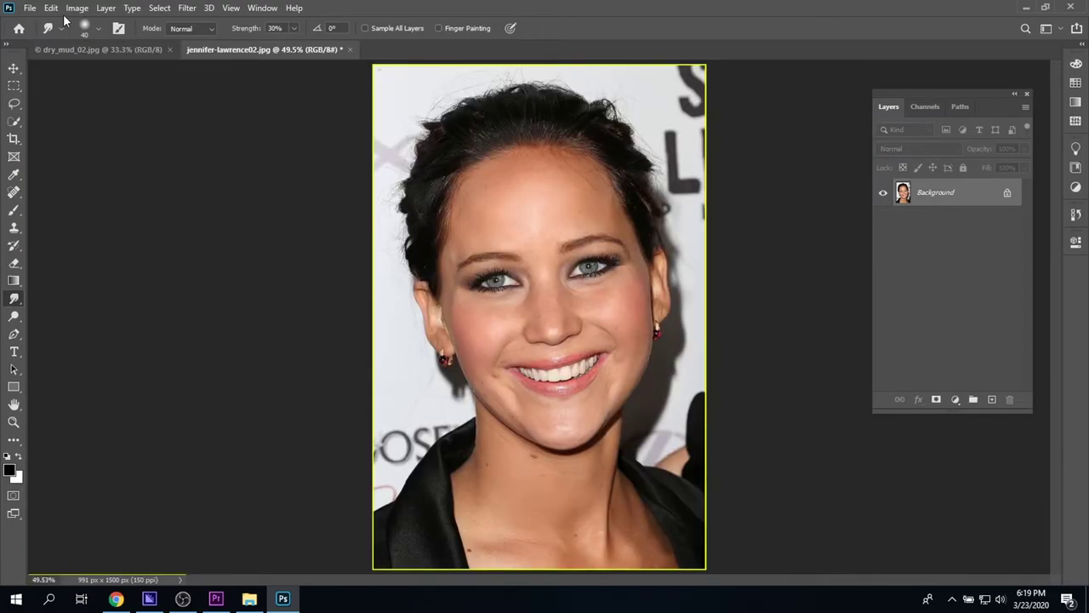
Save the retouched portrait on the computer as jennifer-lawrence02retouch01.jpg, replacing the existing file, with JPEG quality 11 and Baseline ("Standard") format
{"action": "left_click", "coordinate": [29, 11]}
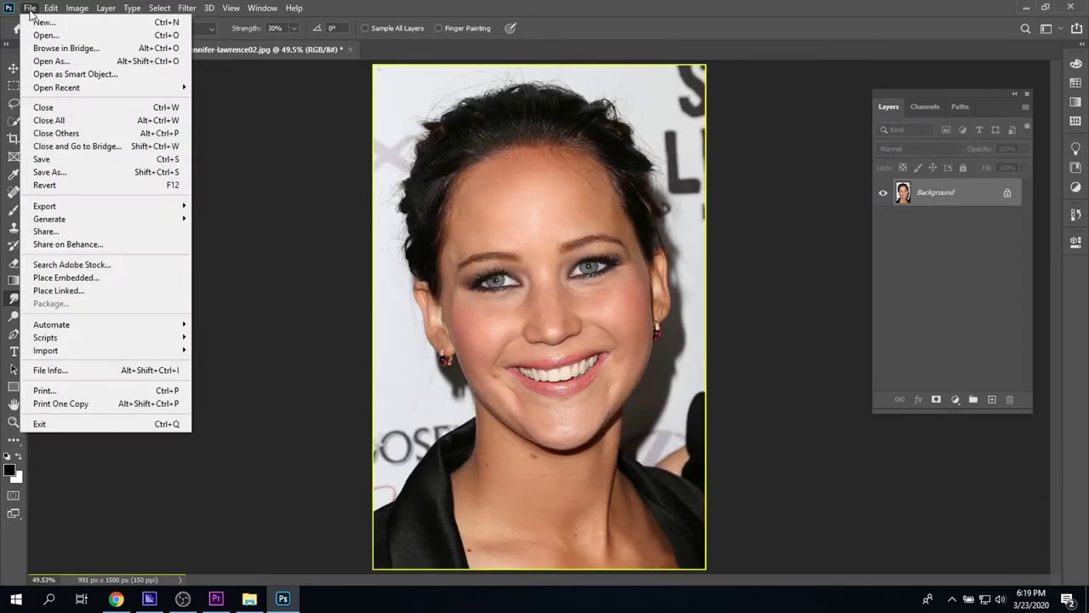
{"action": "left_click", "coordinate": [73, 171]}
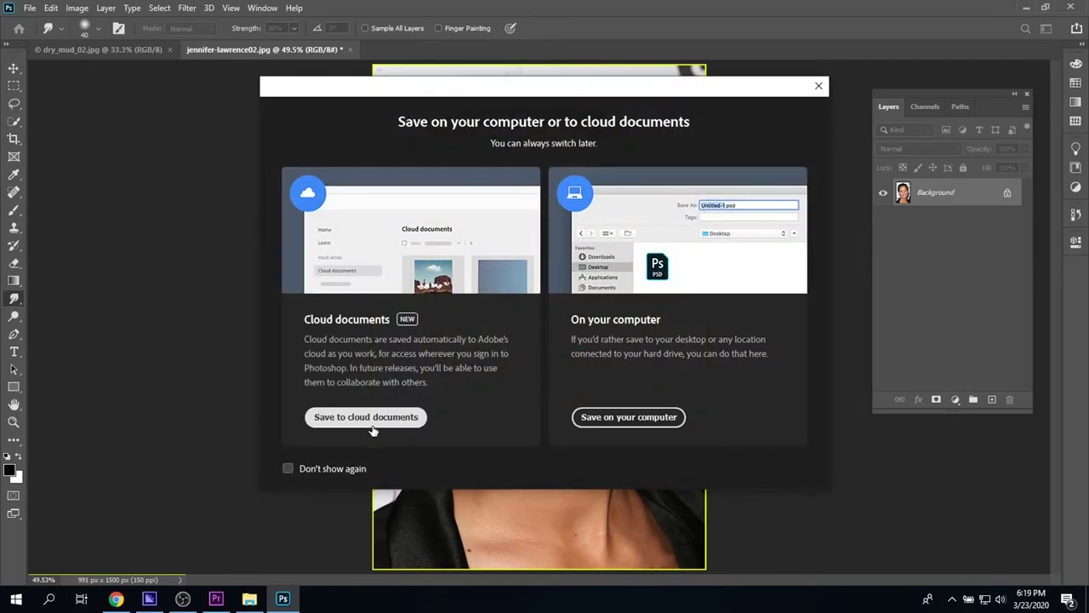
{"action": "left_click", "coordinate": [639, 417]}
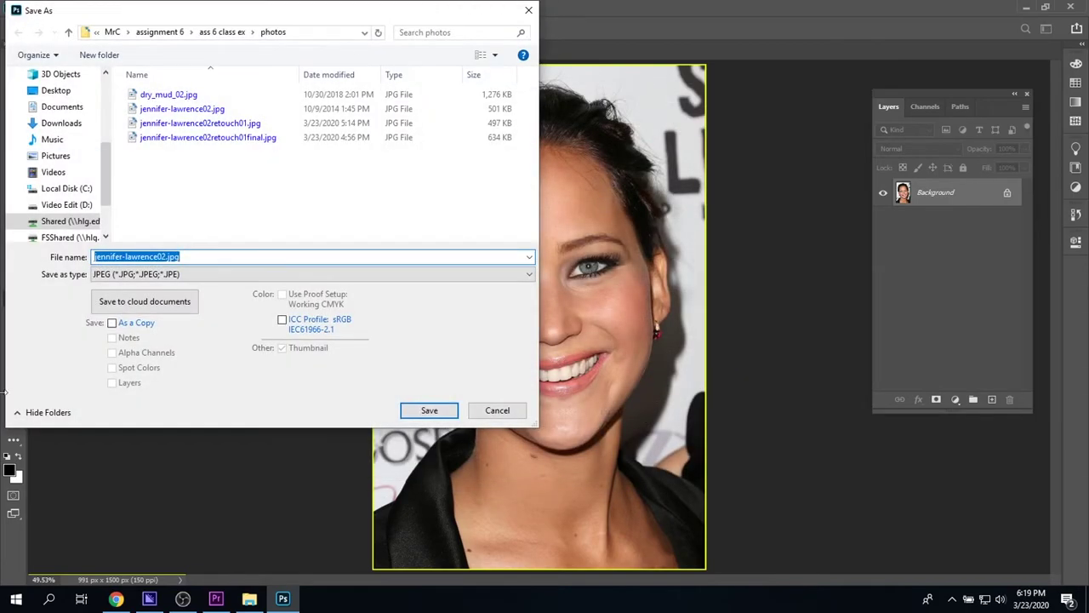
{"action": "left_click", "coordinate": [166, 256]}
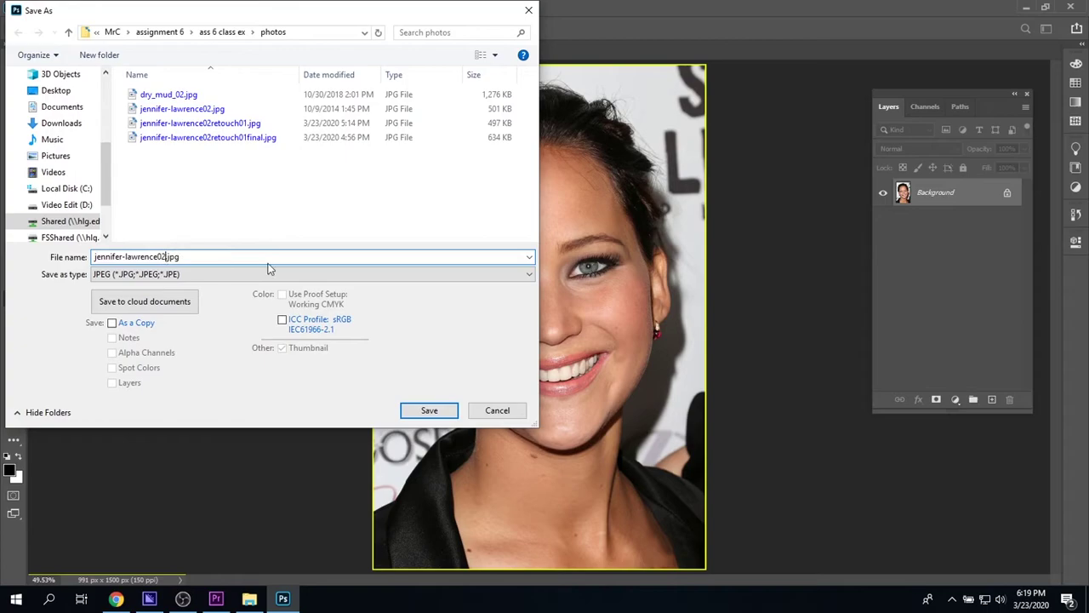
{"action": "type", "text": "retouch01"}
{"action": "left_click", "coordinate": [429, 410]}
{"action": "left_click", "coordinate": [577, 300]}
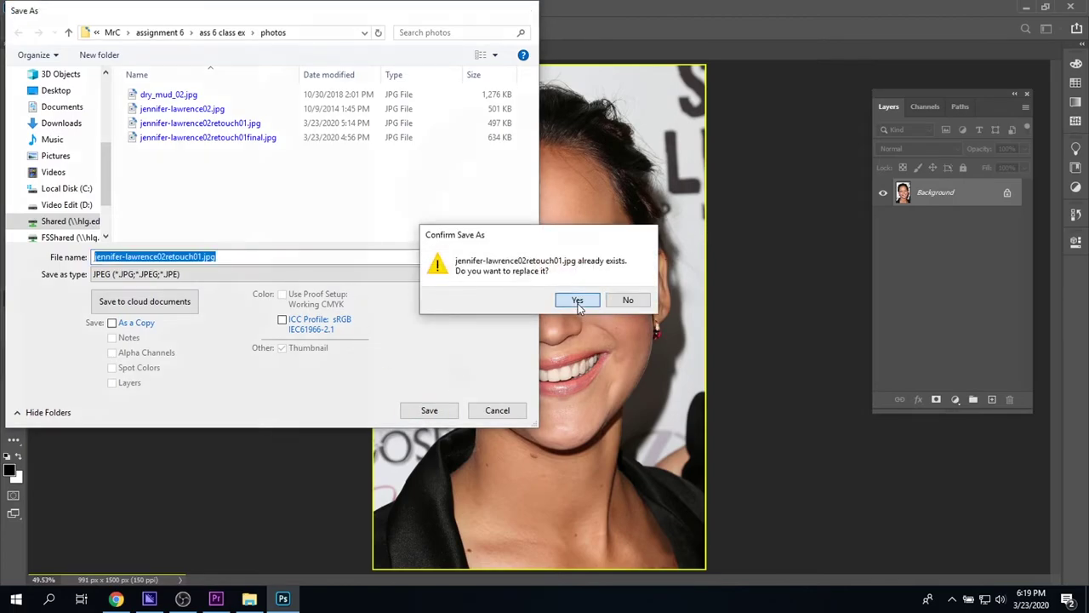
{"action": "left_click", "coordinate": [628, 137]}
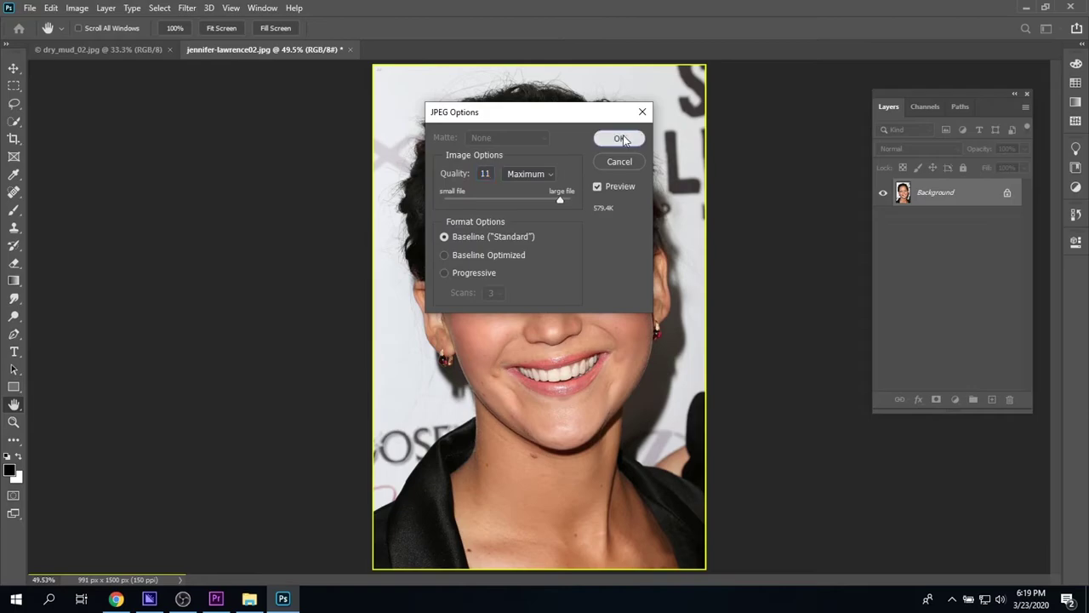
Copy the entire dry_mud_02.jpg texture and paste it into the retouched portrait as a new layer
{"action": "left_click", "coordinate": [96, 48]}
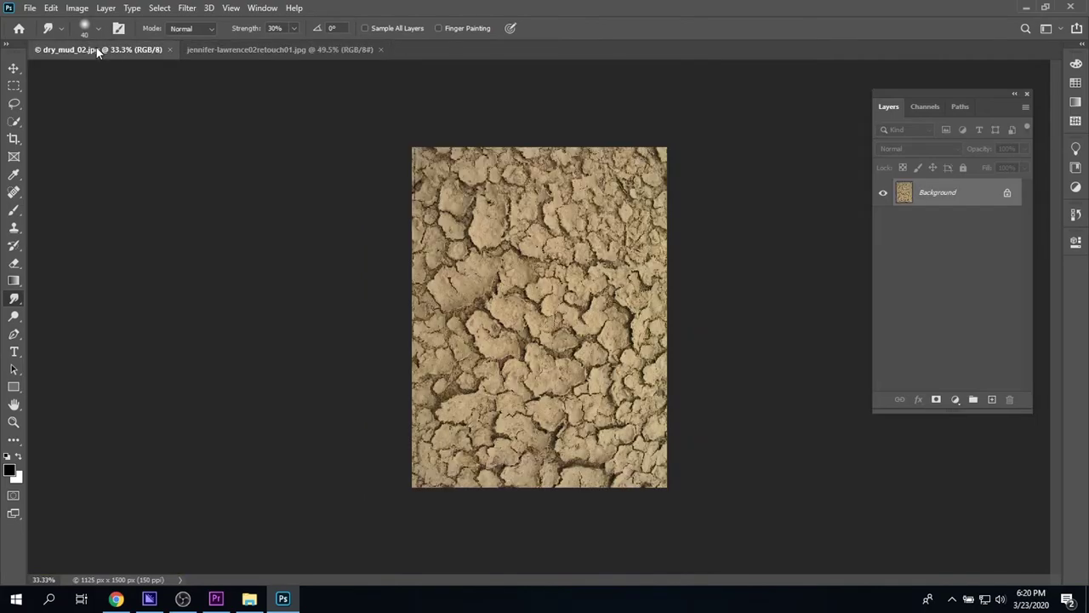
{"action": "left_click", "coordinate": [159, 8]}
{"action": "left_click", "coordinate": [166, 25]}
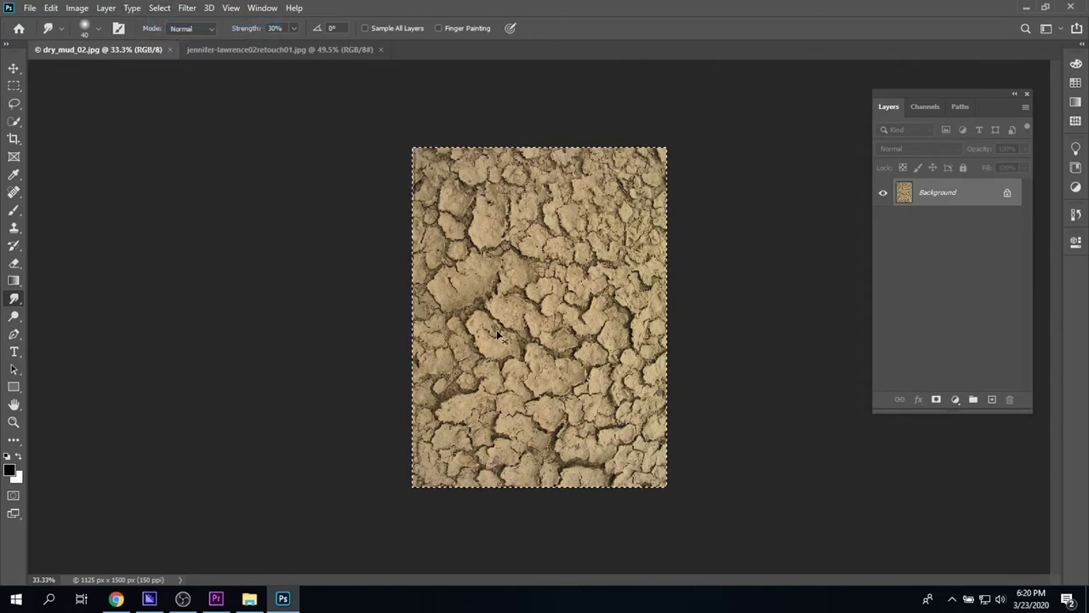
{"action": "left_click", "coordinate": [240, 49]}
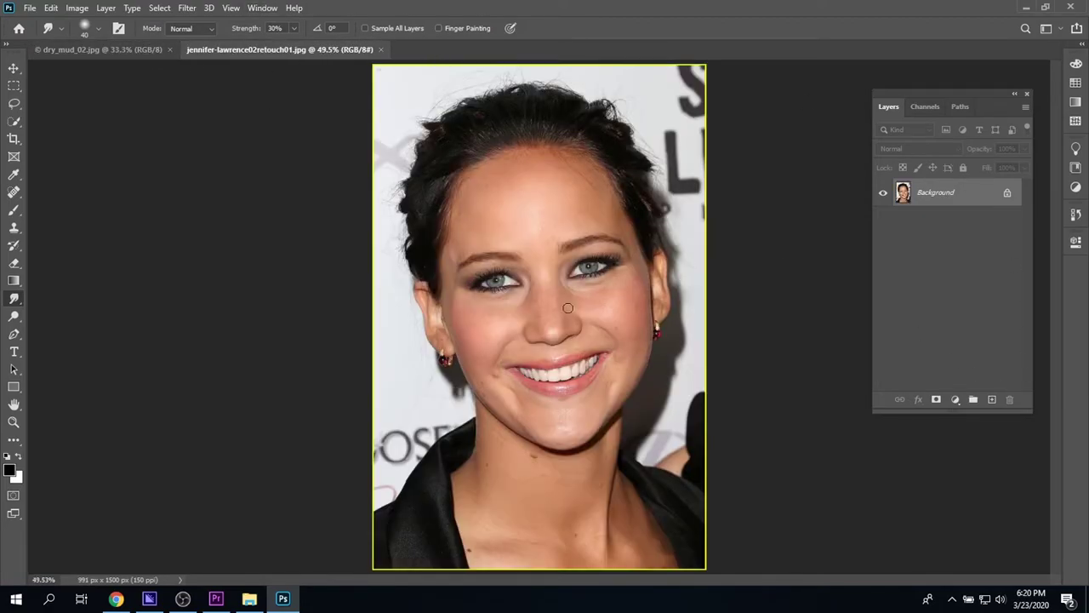
{"action": "left_click_drag", "start_coordinate": [538, 261], "coordinate": [536, 256]}
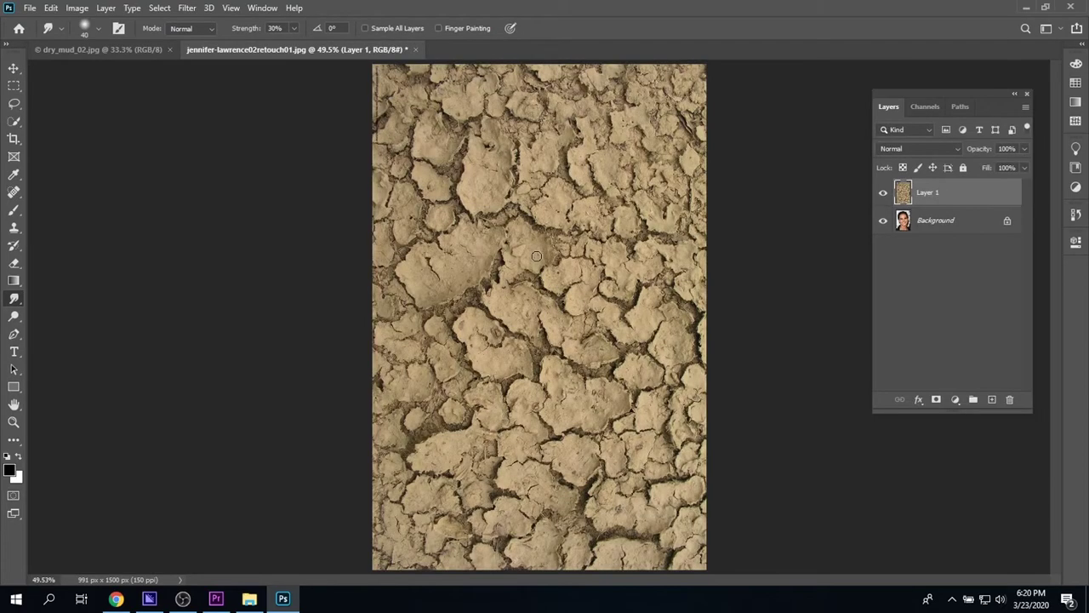
{"action": "left_click", "coordinate": [51, 8]}
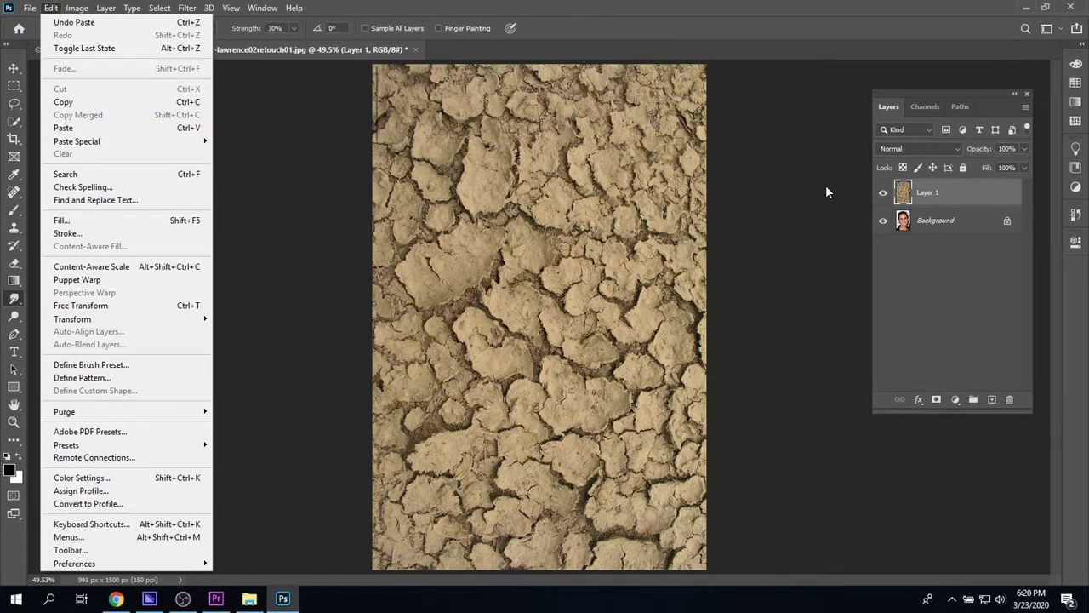
Hide the mud texture layer and make the Background layer active
{"action": "left_click", "coordinate": [972, 271]}
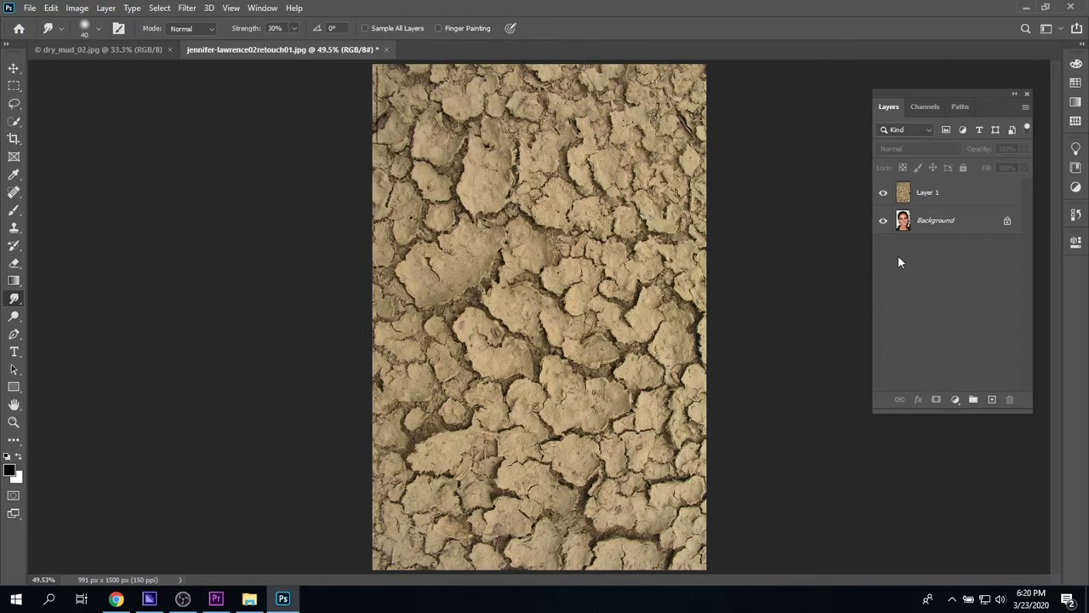
{"action": "left_click", "coordinate": [882, 194]}
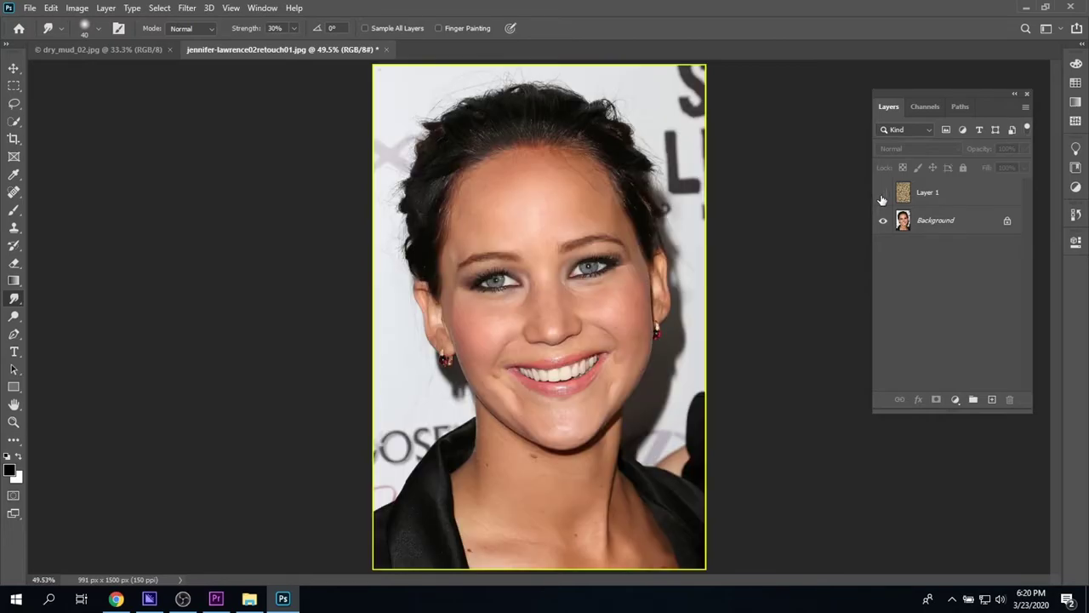
{"action": "left_click", "coordinate": [942, 223]}
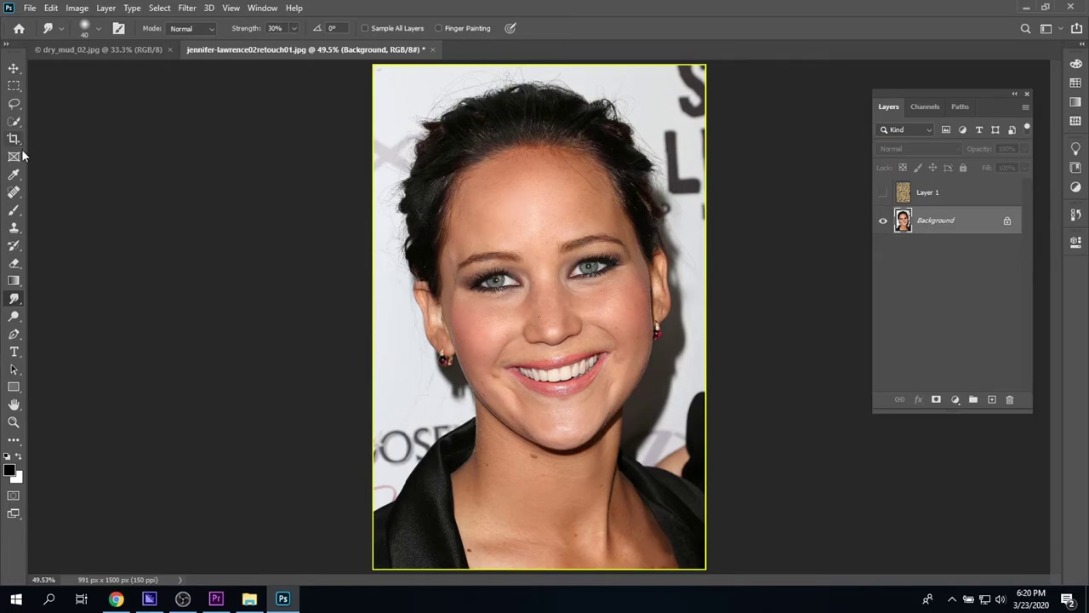
Select the backdrop around the head and all of the hair with the Quick Selection tool at 30 px
{"action": "left_click", "coordinate": [14, 122]}
{"action": "mouse_move", "coordinate": [14, 123]}
{"action": "left_mouse_down"}
{"action": "mouse_move", "coordinate": [73, 113]}
{"action": "mouse_move", "coordinate": [75, 133]}
{"action": "left_mouse_up"}
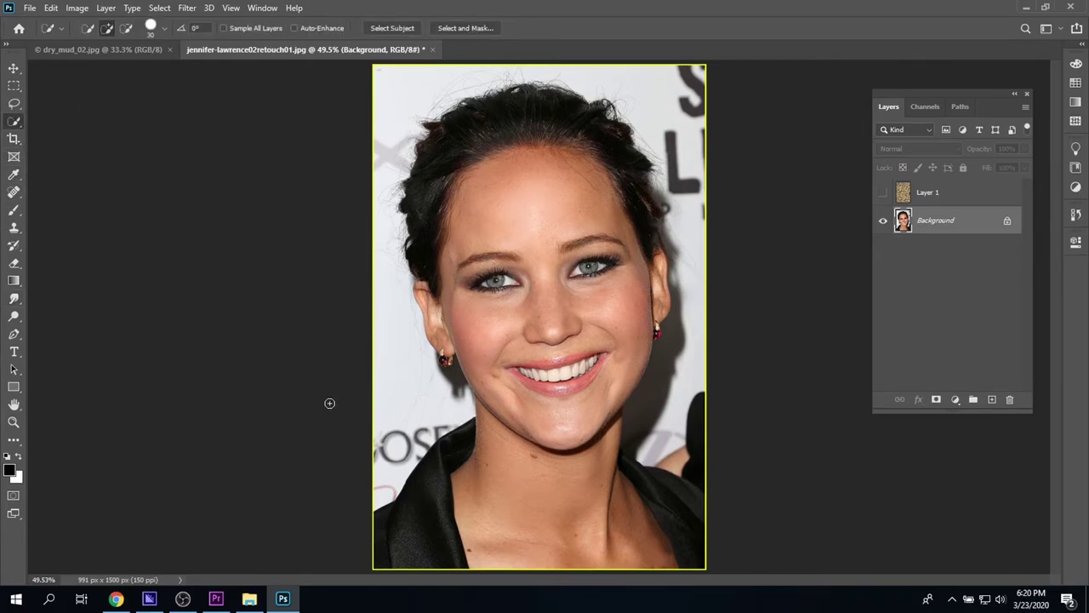
{"action": "left_click", "coordinate": [408, 412]}
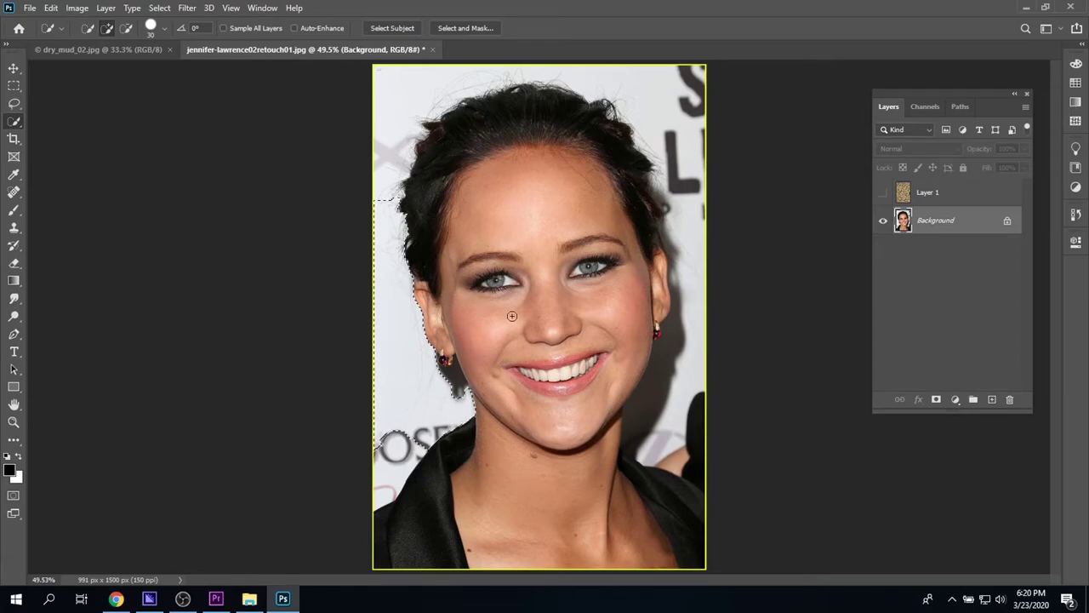
{"action": "left_click", "coordinate": [674, 372]}
{"action": "mouse_move", "coordinate": [650, 389]}
{"action": "left_mouse_down"}
{"action": "mouse_move", "coordinate": [691, 313]}
{"action": "mouse_move", "coordinate": [685, 250]}
{"action": "left_mouse_up"}
{"action": "mouse_move", "coordinate": [682, 198]}
{"action": "left_mouse_down"}
{"action": "mouse_move", "coordinate": [642, 69]}
{"action": "mouse_move", "coordinate": [643, 85]}
{"action": "mouse_move", "coordinate": [556, 66]}
{"action": "mouse_move", "coordinate": [445, 74]}
{"action": "mouse_move", "coordinate": [387, 96]}
{"action": "left_mouse_up"}
{"action": "mouse_move", "coordinate": [546, 110]}
{"action": "left_mouse_down"}
{"action": "mouse_move", "coordinate": [451, 148]}
{"action": "mouse_move", "coordinate": [425, 194]}
{"action": "mouse_move", "coordinate": [432, 254]}
{"action": "left_mouse_up"}
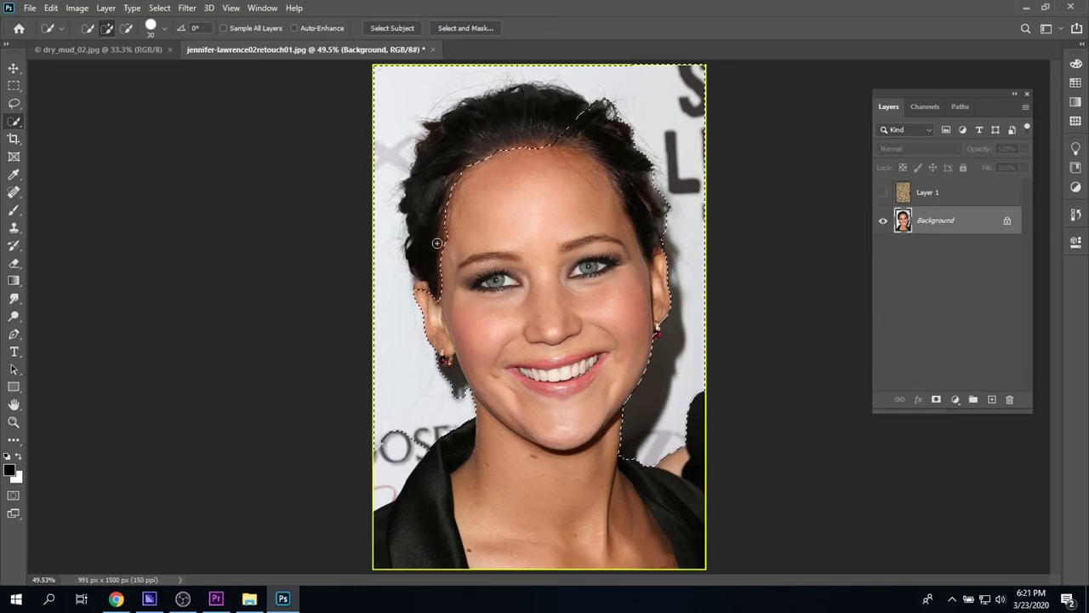
{"action": "mouse_move", "coordinate": [580, 126]}
{"action": "left_mouse_down"}
{"action": "mouse_move", "coordinate": [617, 143]}
{"action": "mouse_move", "coordinate": [649, 209]}
{"action": "left_mouse_up"}
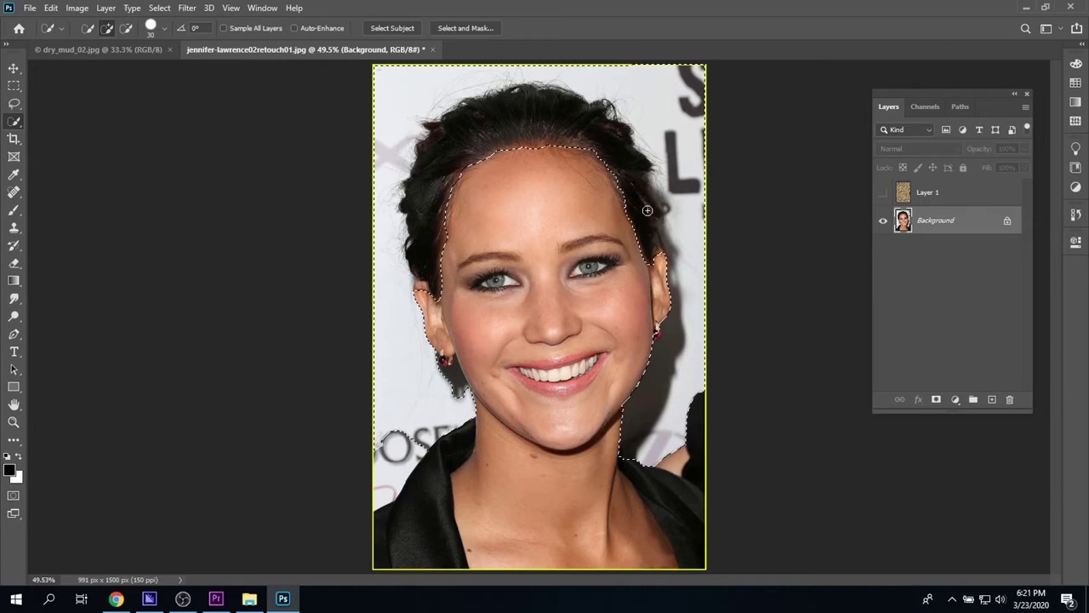
Add the jacket and remaining background lettering to the selection, and subtract the neck skin and the top of the ear
{"action": "left_click_drag", "start_coordinate": [650, 465], "coordinate": [694, 524]}
{"action": "mouse_move", "coordinate": [447, 444]}
{"action": "left_mouse_down"}
{"action": "mouse_move", "coordinate": [422, 481]}
{"action": "mouse_move", "coordinate": [425, 515]}
{"action": "mouse_move", "coordinate": [393, 536]}
{"action": "left_mouse_up"}
{"action": "left_click_drag", "start_coordinate": [382, 496], "coordinate": [388, 471]}
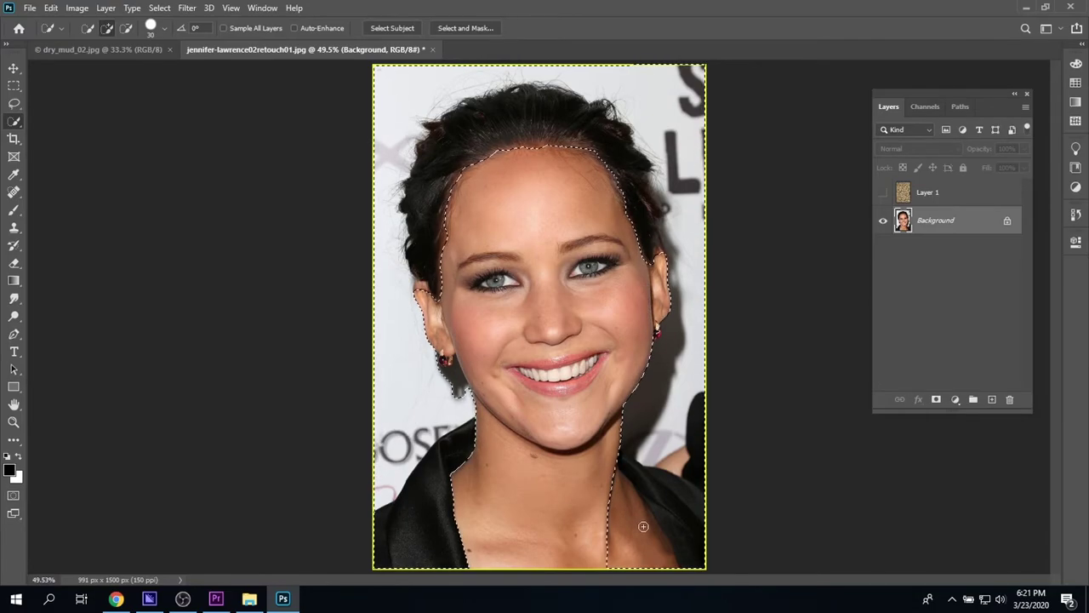
{"action": "left_click_drag", "start_coordinate": [643, 527], "coordinate": [623, 489]}
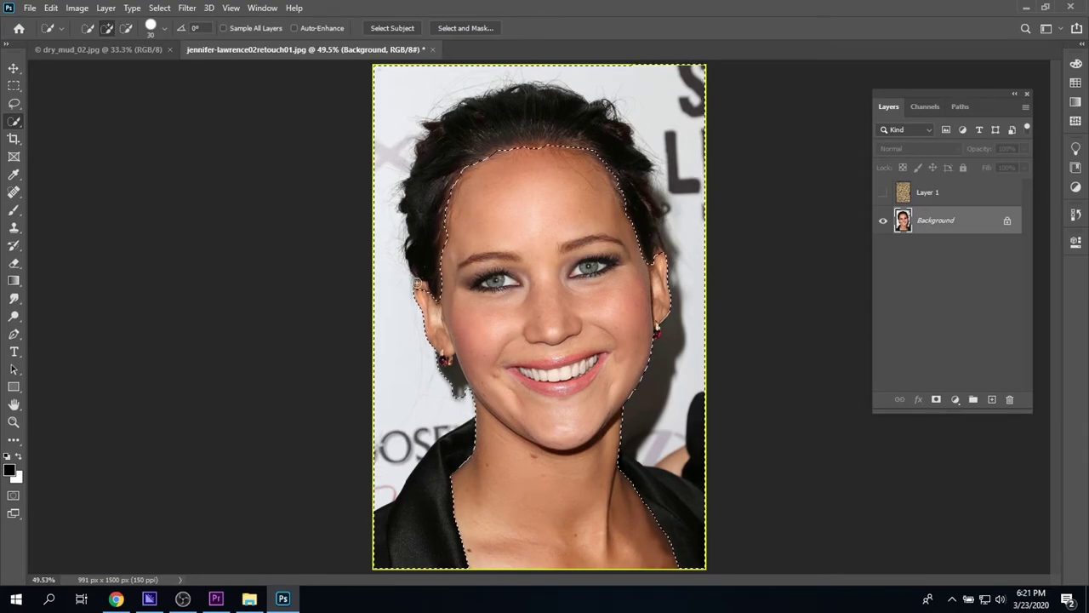
{"action": "left_click", "coordinate": [659, 255], "text": "alt"}
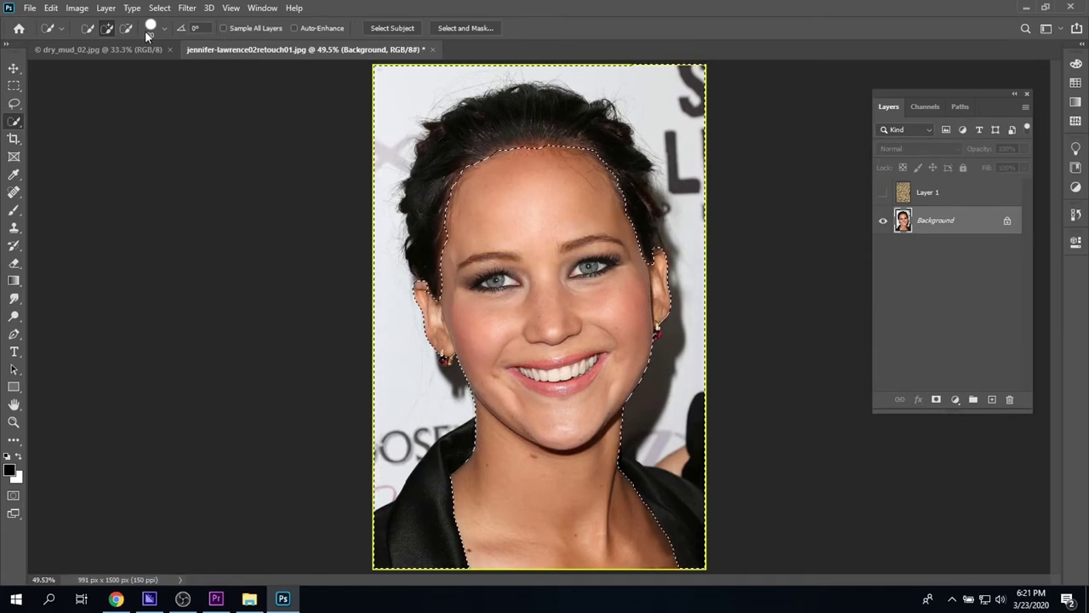
Invert the selection so it covers the face and neck skin, and switch to Quick Mask mode
{"action": "left_click", "coordinate": [160, 9]}
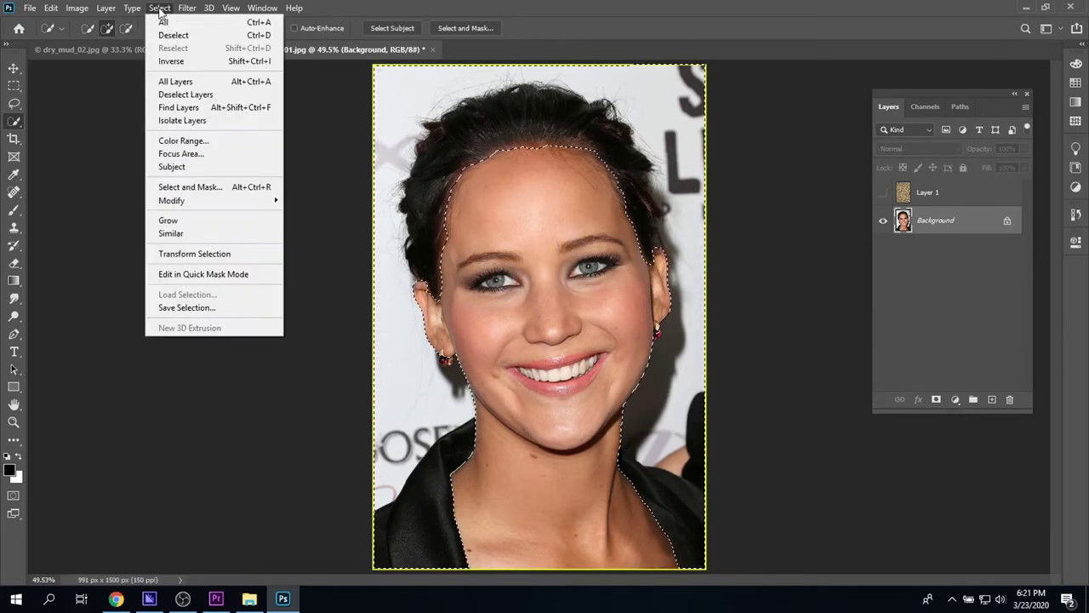
{"action": "left_click", "coordinate": [171, 63]}
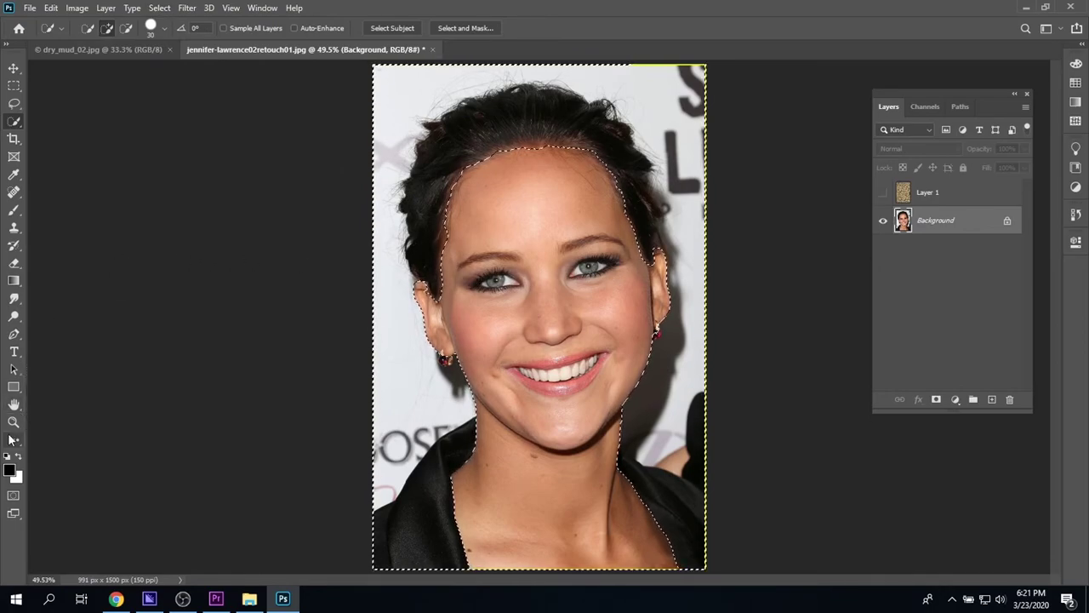
{"action": "left_click", "coordinate": [13, 495]}
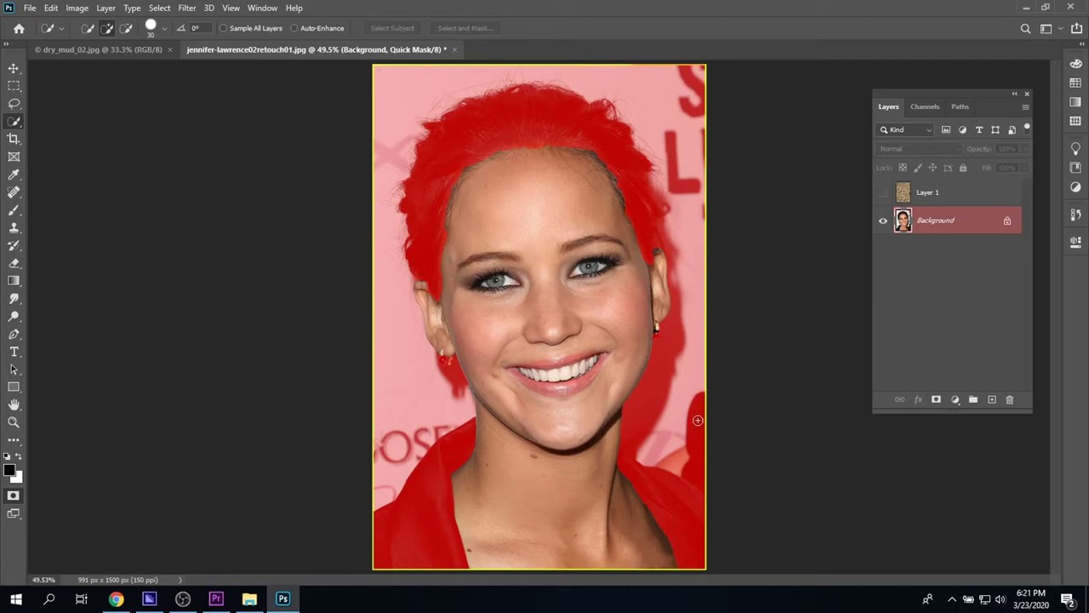
Paint the eyes, lips and teeth out of the selection with the Brush in black on the quick mask
{"action": "left_click", "coordinate": [15, 212]}
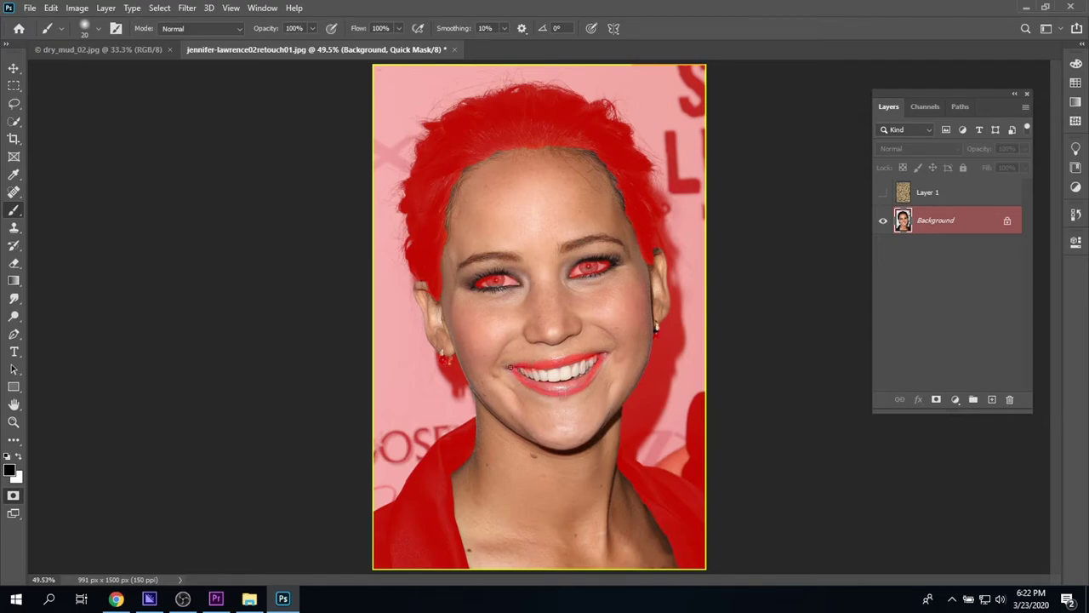
{"action": "left_click_drag", "start_coordinate": [534, 377], "coordinate": [574, 382]}
{"action": "left_click_drag", "start_coordinate": [541, 381], "coordinate": [574, 367]}
{"action": "mouse_move", "coordinate": [523, 373]}
{"action": "left_mouse_down"}
{"action": "mouse_move", "coordinate": [582, 371]}
{"action": "mouse_move", "coordinate": [563, 379]}
{"action": "mouse_move", "coordinate": [586, 366]}
{"action": "left_mouse_up"}
Reduce the brush to 25 px and mask the shadow along the jaw and chin and the underside of the nose
{"action": "key", "text": "bracketleft"}
{"action": "key", "text": "bracketleft"}
{"action": "key", "text": "bracketleft"}
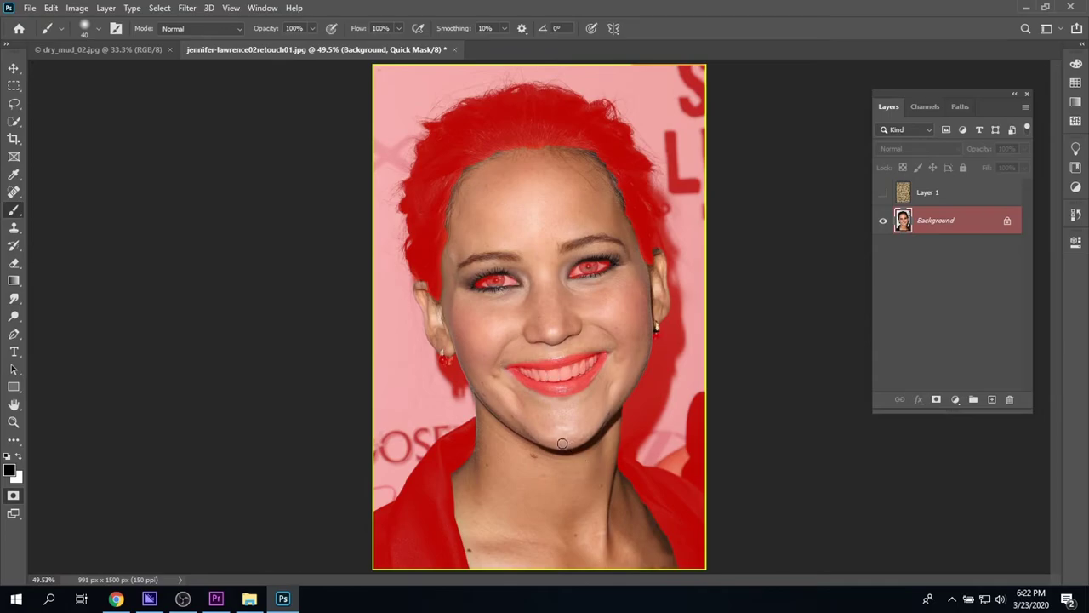
{"action": "mouse_move", "coordinate": [622, 410]}
{"action": "left_mouse_down"}
{"action": "mouse_move", "coordinate": [576, 448]}
{"action": "mouse_move", "coordinate": [546, 449]}
{"action": "mouse_move", "coordinate": [504, 428]}
{"action": "mouse_move", "coordinate": [463, 382]}
{"action": "left_mouse_up"}
{"action": "left_click_drag", "start_coordinate": [576, 334], "coordinate": [536, 343]}
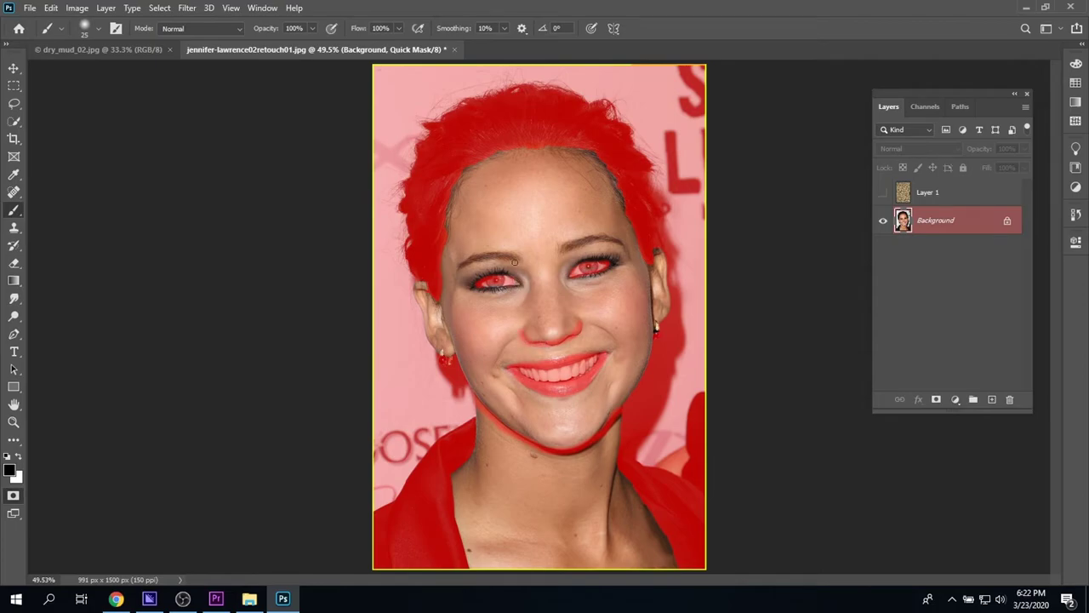
Paint both eyebrows out of the selection on the quick mask, and return to standard mode to load the selection
{"action": "left_click_drag", "start_coordinate": [500, 255], "coordinate": [459, 265]}
{"action": "mouse_move", "coordinate": [634, 248]}
{"action": "left_mouse_down"}
{"action": "mouse_move", "coordinate": [601, 238]}
{"action": "mouse_move", "coordinate": [560, 247]}
{"action": "left_mouse_up"}
{"action": "left_click", "coordinate": [13, 495]}
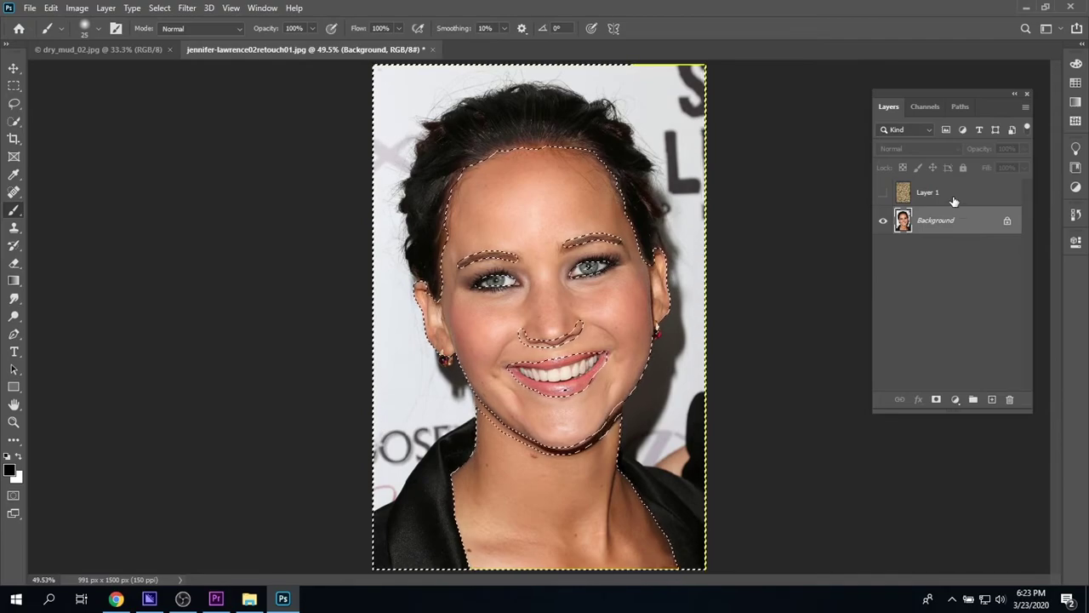
Show the mud texture layer, Layer 1, and add a layer mask to it from the skin selection
{"action": "left_click", "coordinate": [883, 194]}
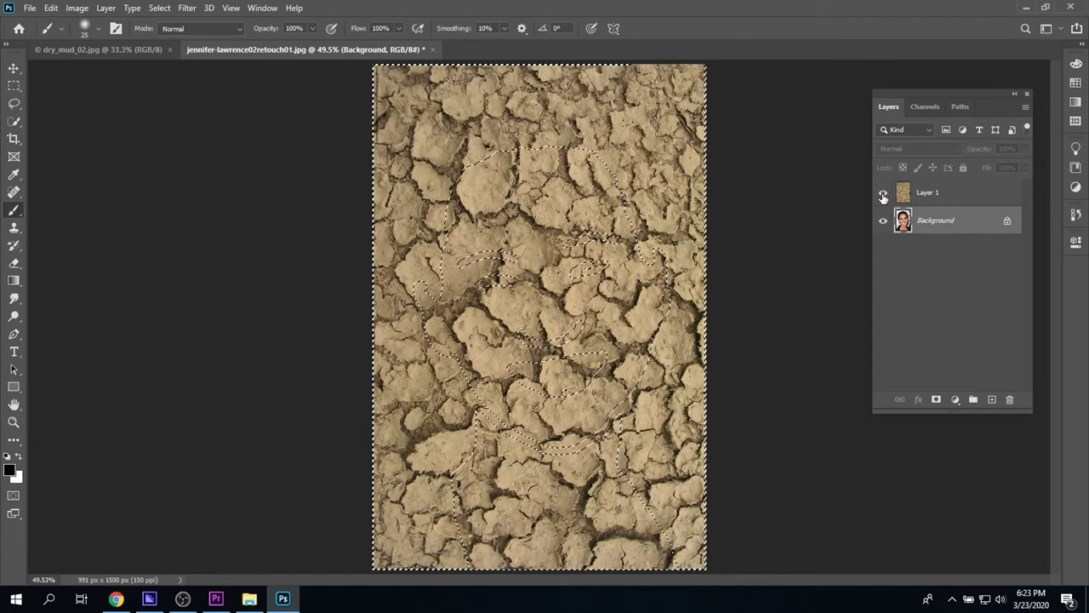
{"action": "left_click", "coordinate": [953, 191]}
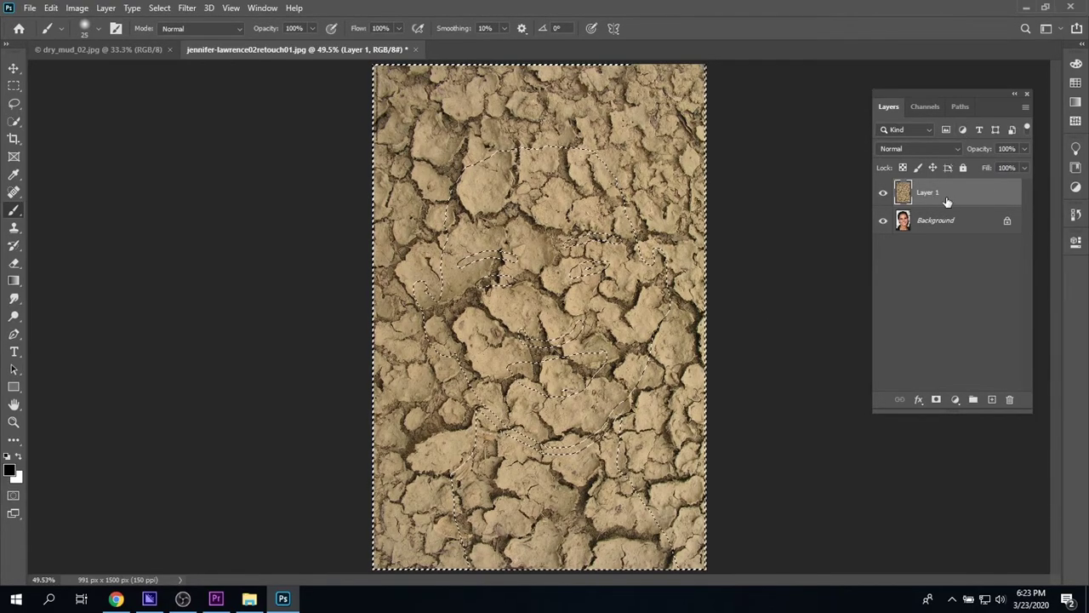
{"action": "left_click", "coordinate": [936, 399]}
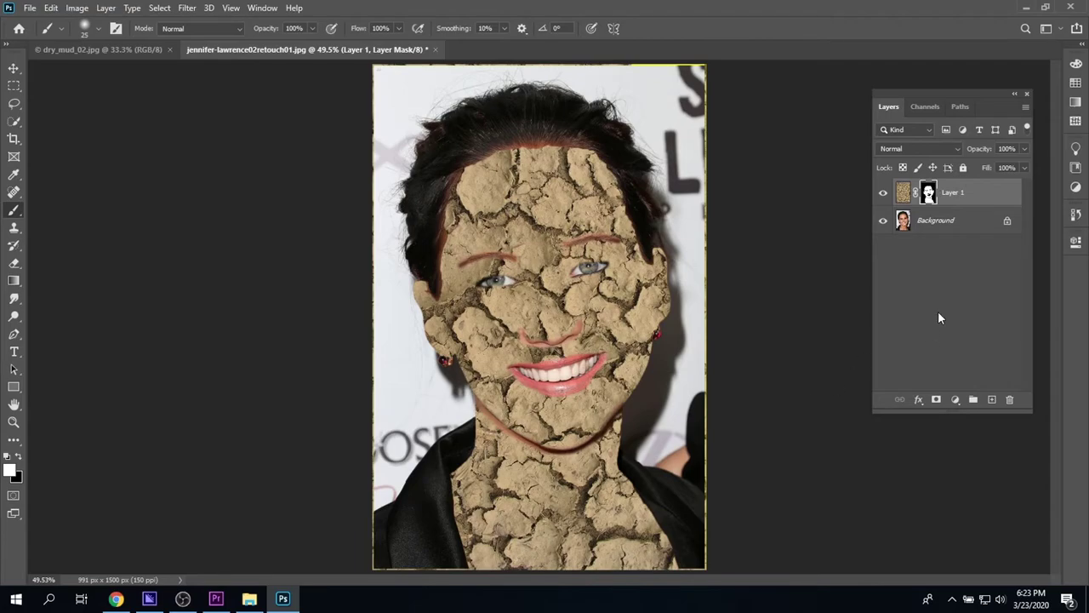
Compare blend modes on the mud texture layer, from Dissolve through Hard Light, and set it to Soft Light
{"action": "left_click", "coordinate": [954, 147]}
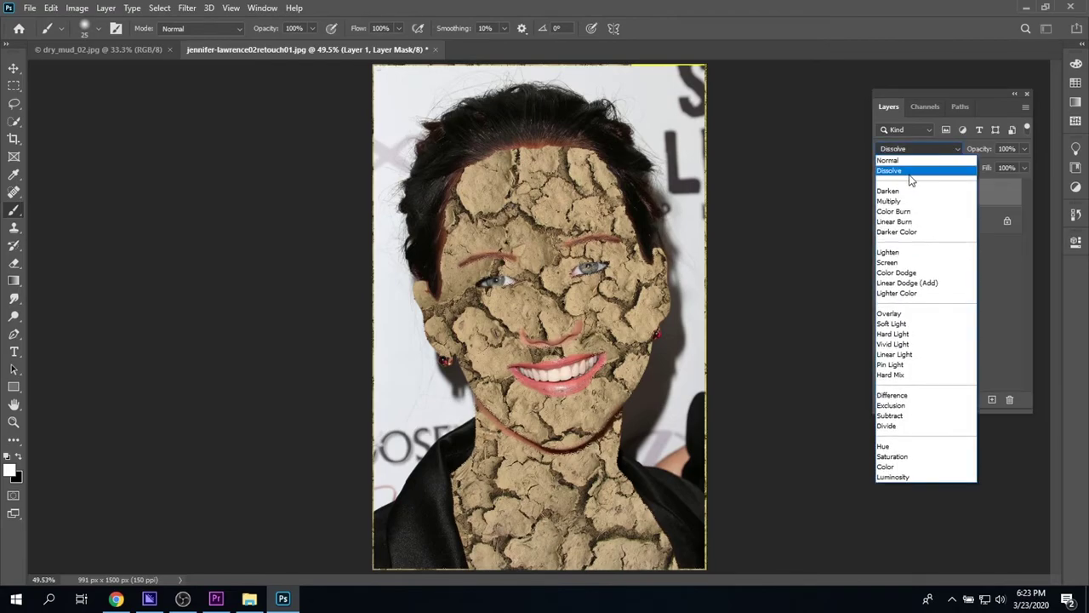
{"action": "left_click", "coordinate": [909, 175]}
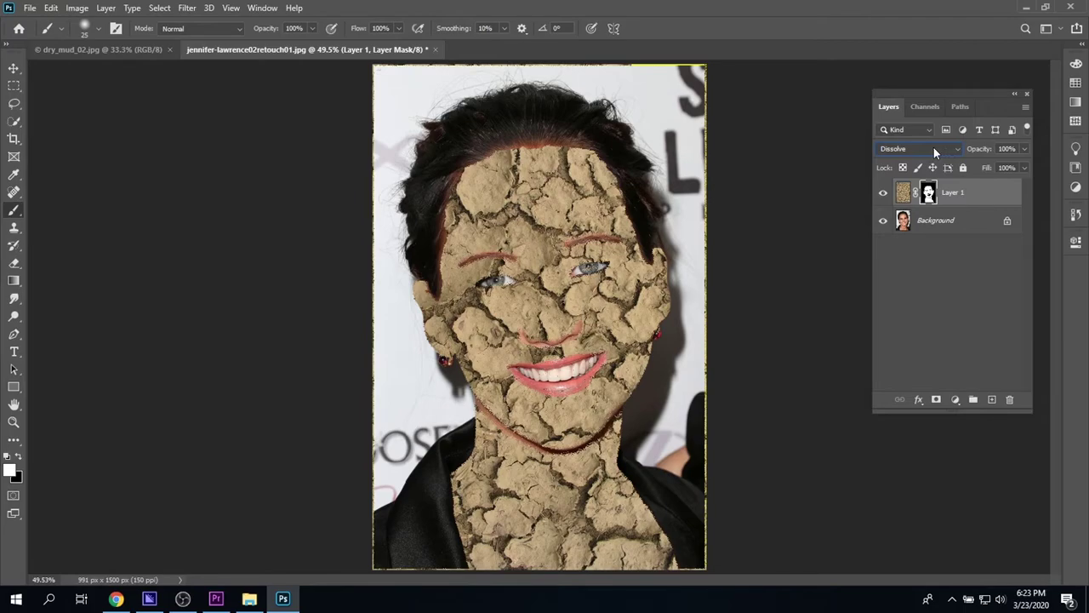
{"action": "scroll", "coordinate": [933, 151], "scroll_direction": "down", "scroll_amount": 2}
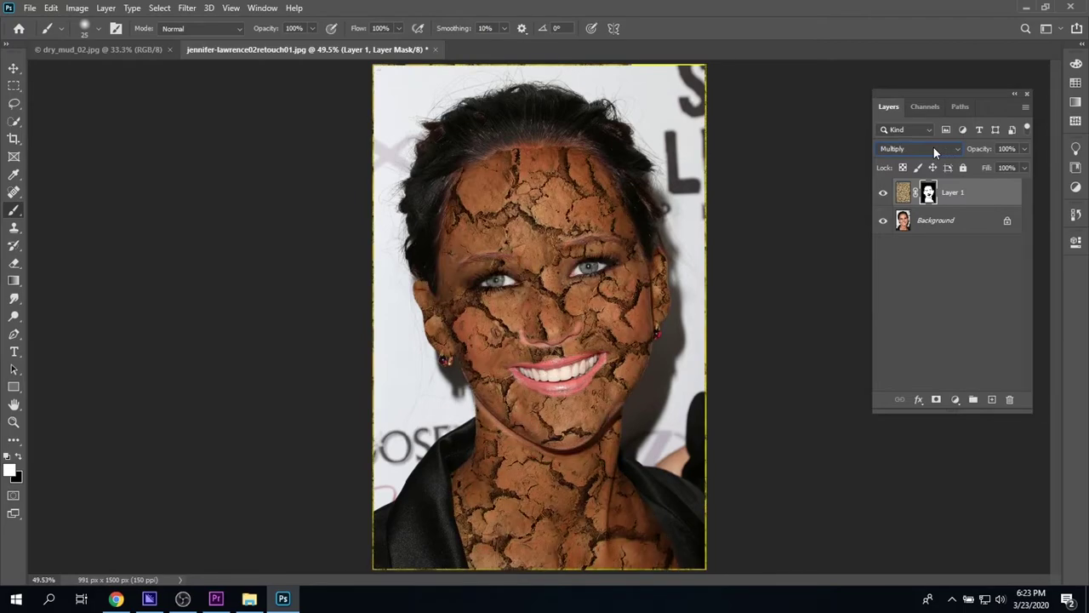
{"action": "scroll", "coordinate": [934, 148], "scroll_direction": "down", "scroll_amount": 3}
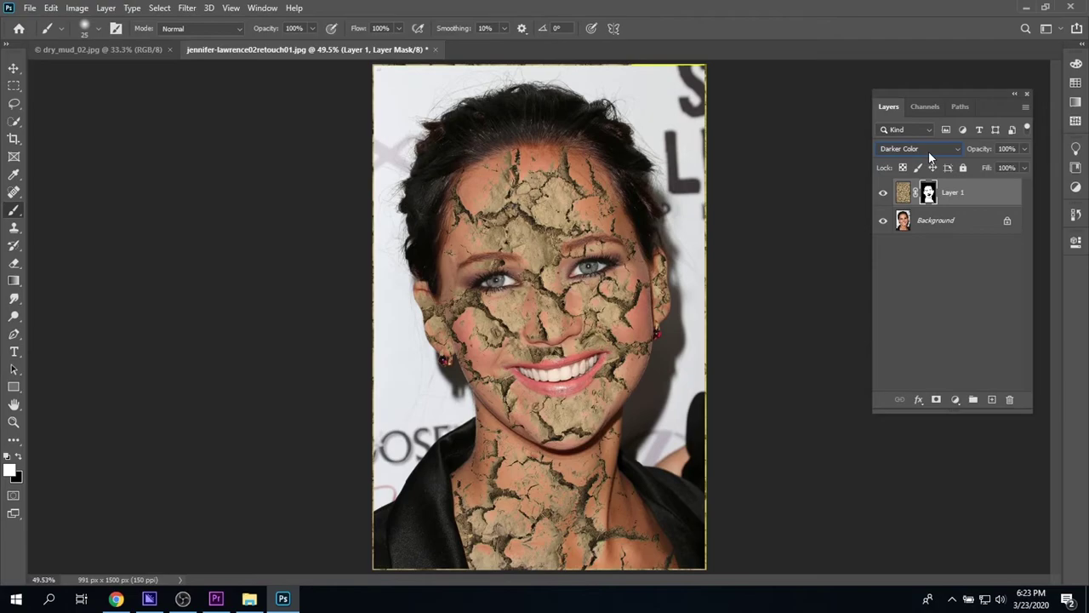
{"action": "scroll", "coordinate": [928, 150], "scroll_direction": "down", "scroll_amount": 1}
{"action": "scroll", "coordinate": [926, 154], "scroll_direction": "down", "scroll_amount": 1}
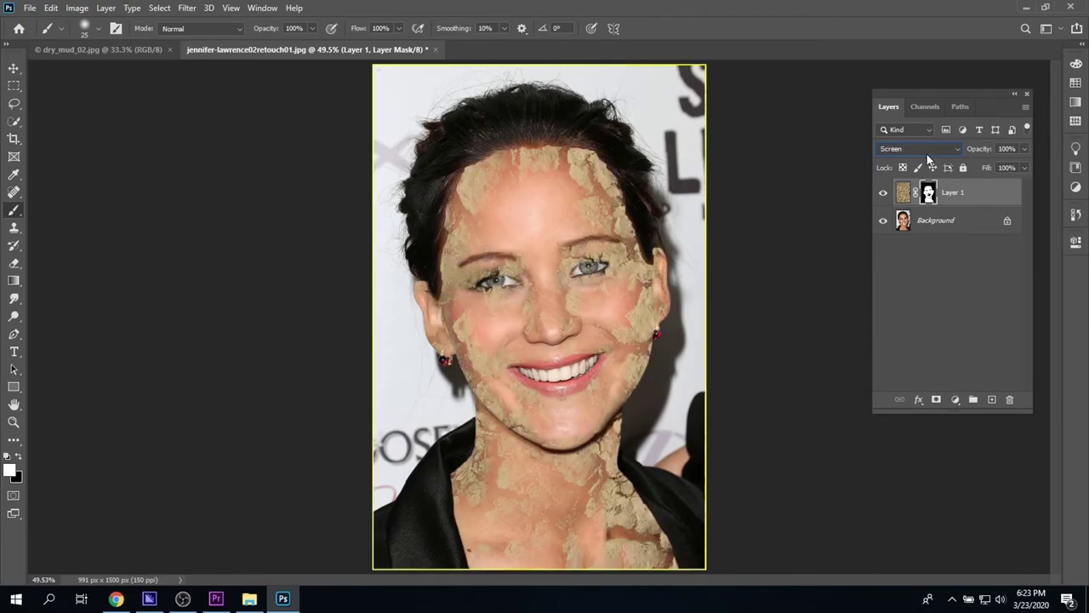
{"action": "scroll", "coordinate": [926, 154], "scroll_direction": "down", "scroll_amount": 1}
{"action": "scroll", "coordinate": [926, 154], "scroll_direction": "down", "scroll_amount": 2}
{"action": "scroll", "coordinate": [928, 159], "scroll_direction": "down", "scroll_amount": 1}
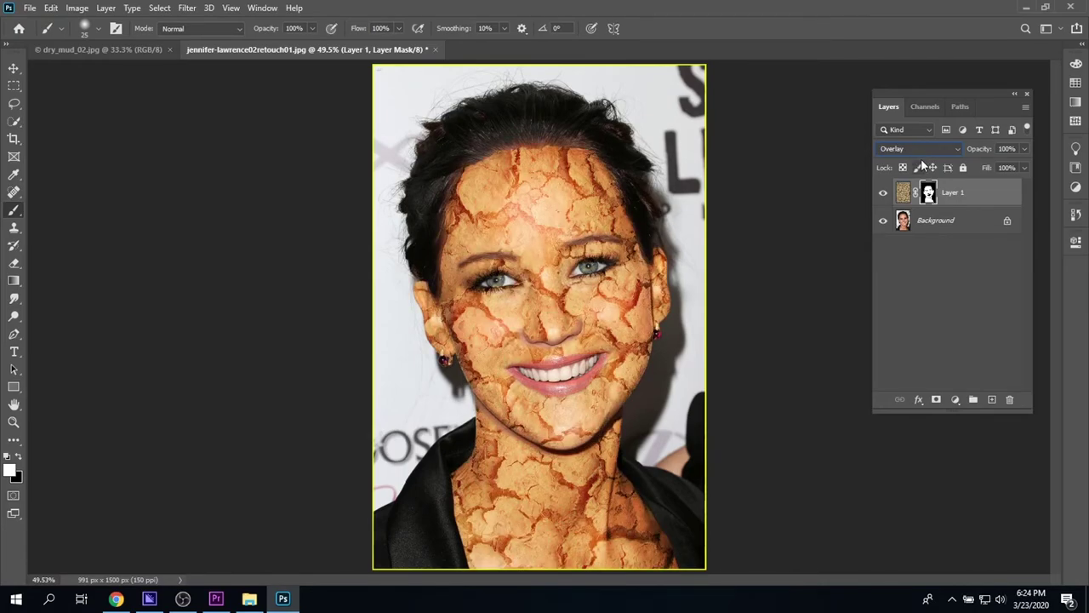
{"action": "scroll", "coordinate": [920, 158], "scroll_direction": "down", "scroll_amount": 1}
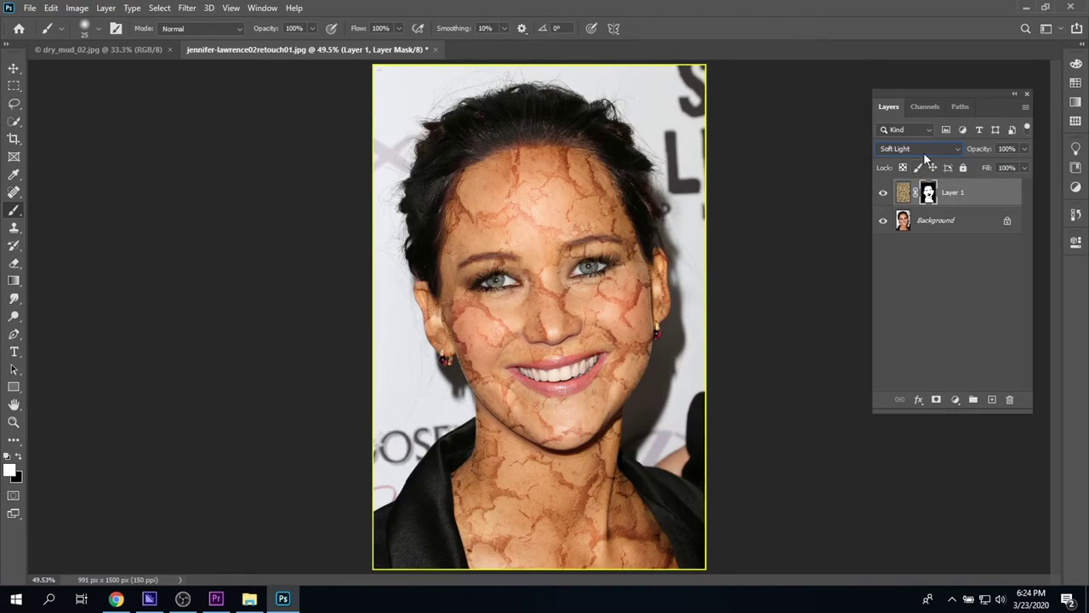
{"action": "scroll", "coordinate": [923, 152], "scroll_direction": "down", "scroll_amount": 1}
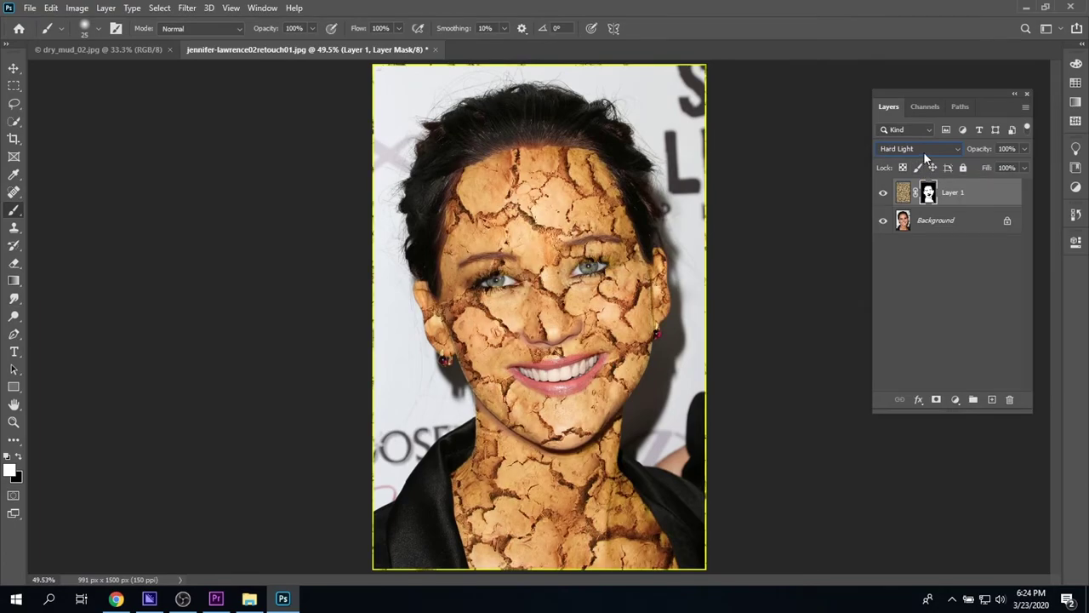
{"action": "scroll", "coordinate": [923, 151], "scroll_direction": "up", "scroll_amount": 1}
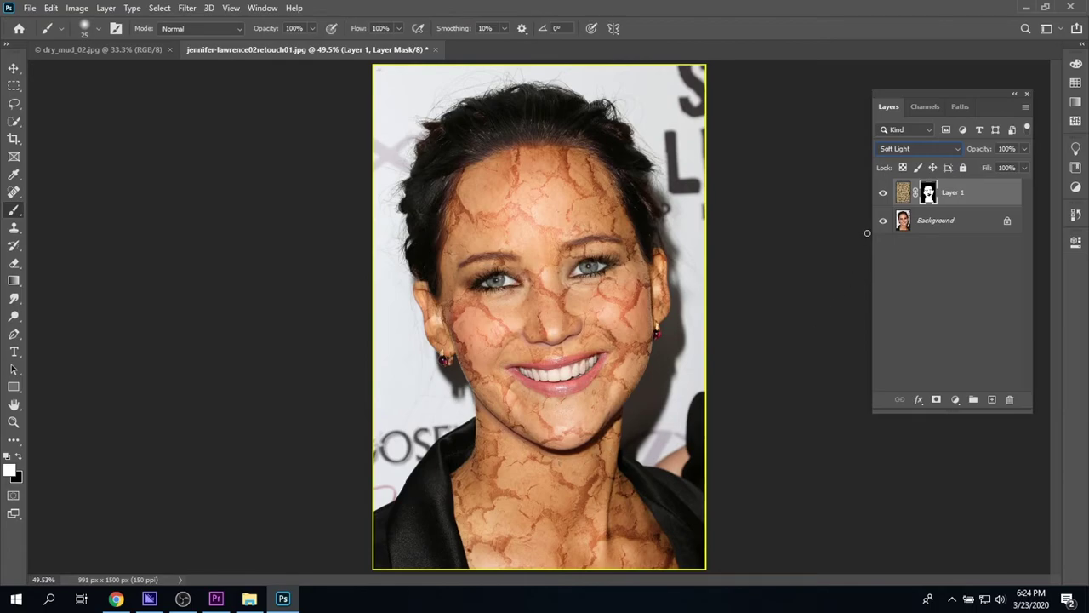
Refine the mud layer's mask with Select and Mask, feathering its edge by 3.0 px
{"action": "double_click", "coordinate": [928, 193]}
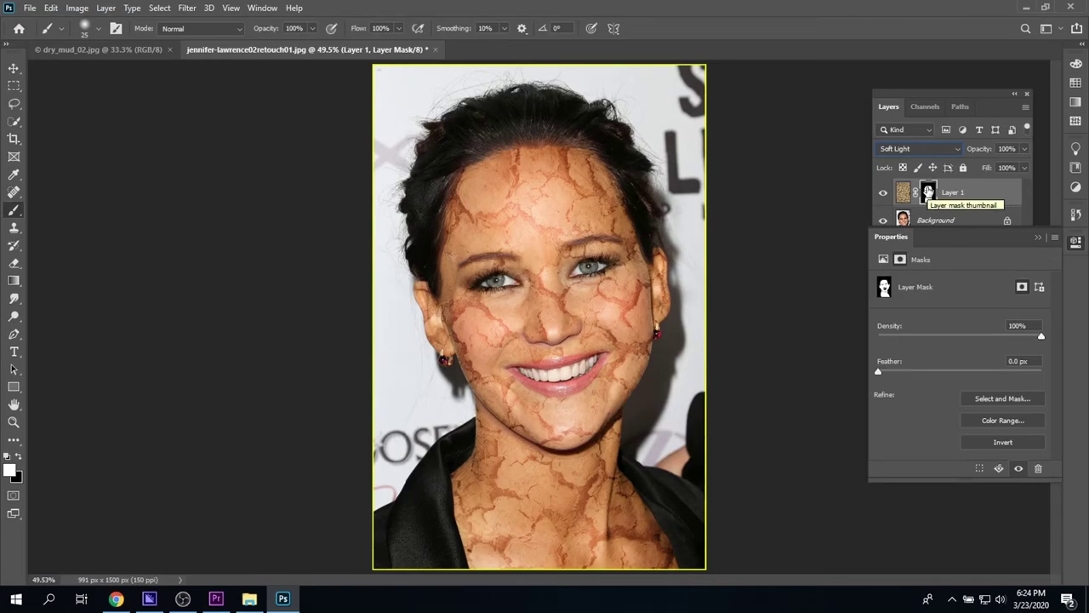
{"action": "left_click", "coordinate": [986, 398]}
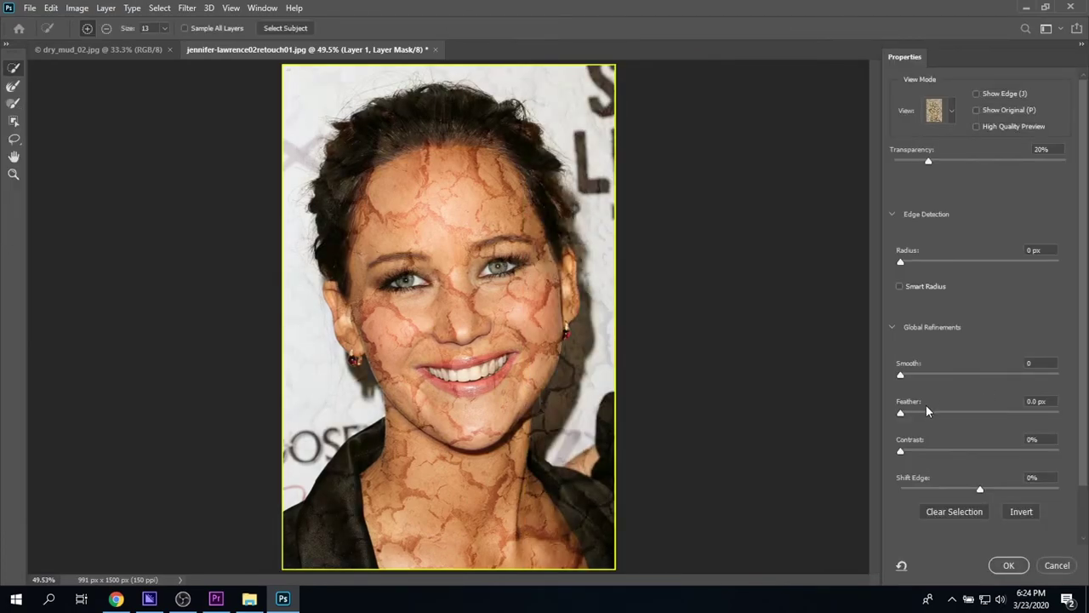
{"action": "left_click_drag", "start_coordinate": [900, 414], "coordinate": [927, 417]}
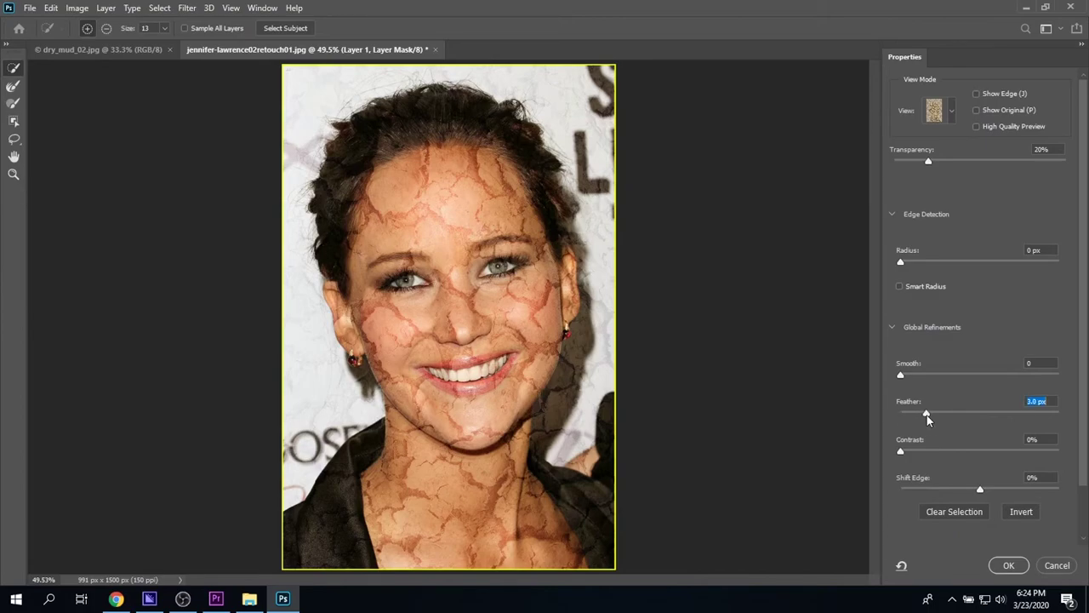
{"action": "left_click", "coordinate": [1008, 565]}
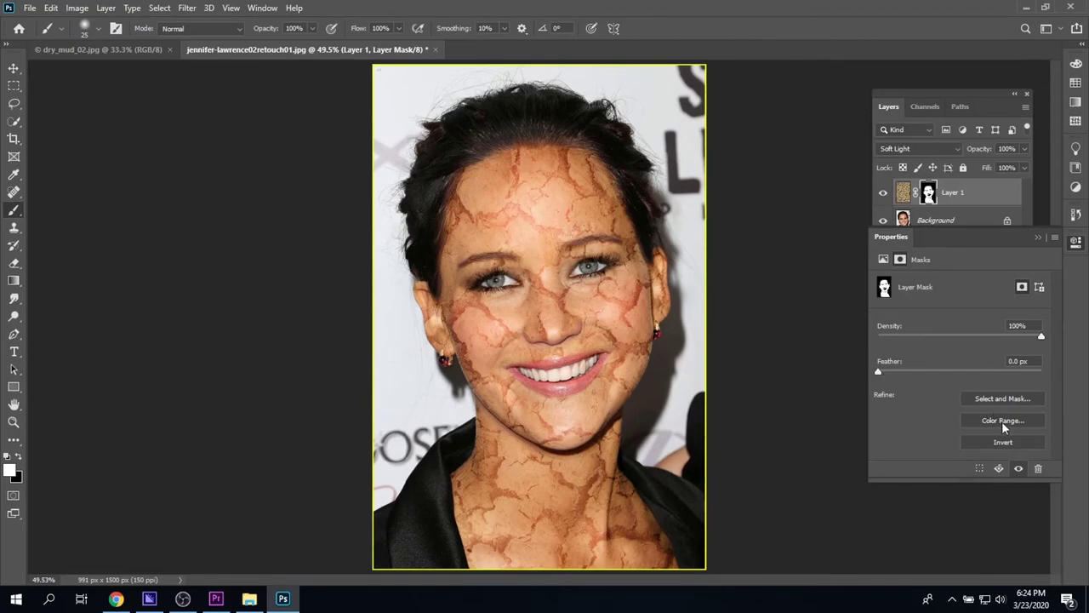
Run Select and Mask on the mud layer's mask again and apply another very slight feather
{"action": "left_click", "coordinate": [1002, 398]}
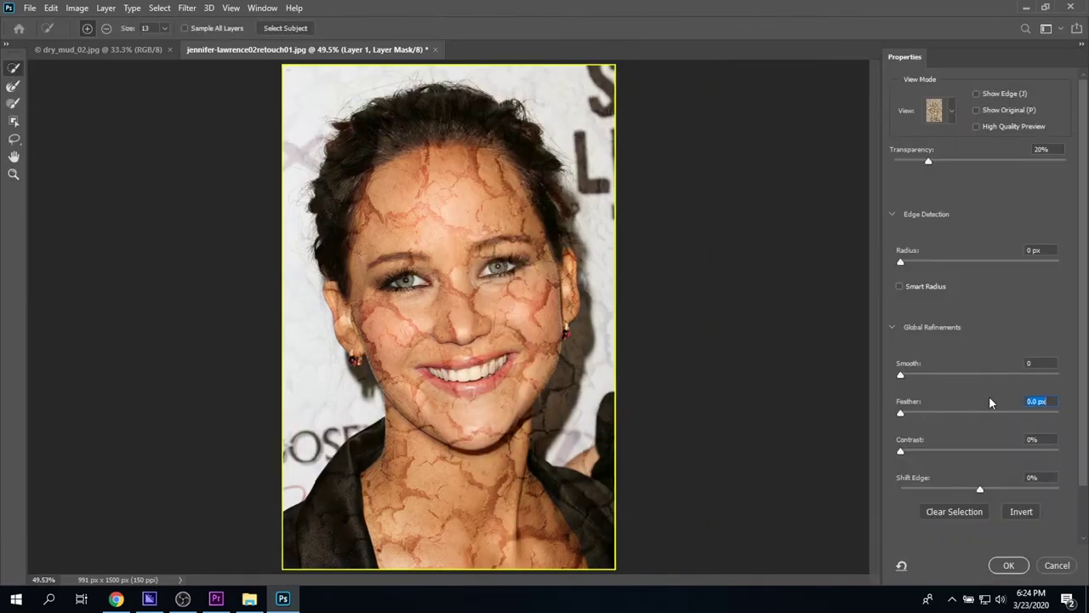
{"action": "left_click_drag", "start_coordinate": [900, 413], "coordinate": [903, 416]}
{"action": "left_click", "coordinate": [1008, 565]}
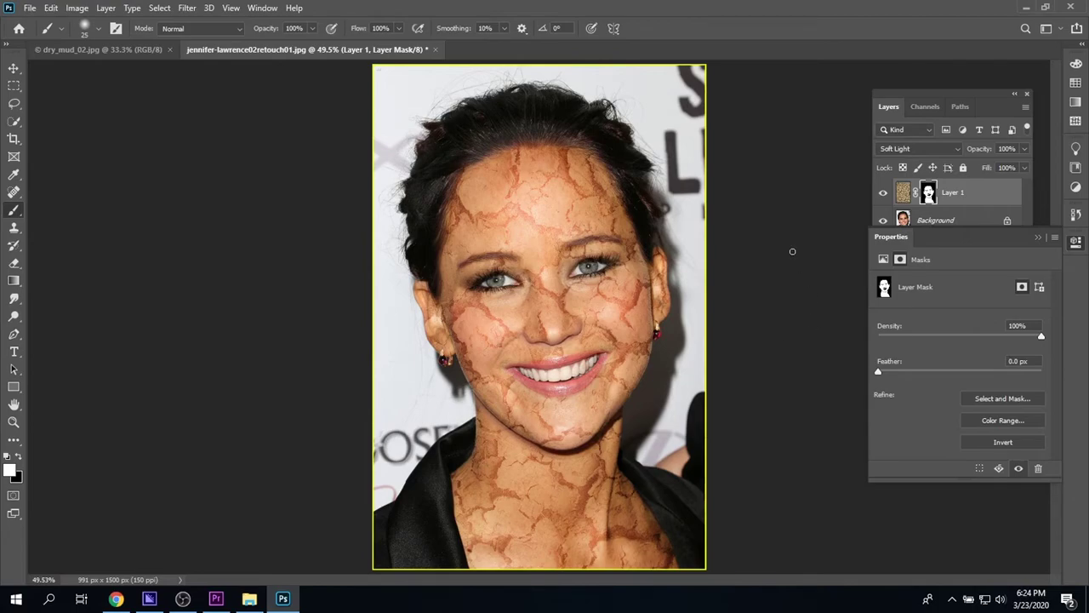
Save the layered document on the computer in Photoshop format as jennifer-lawrence02retouch01final.psd, with Maximize Compatibility on
{"action": "left_click", "coordinate": [31, 8]}
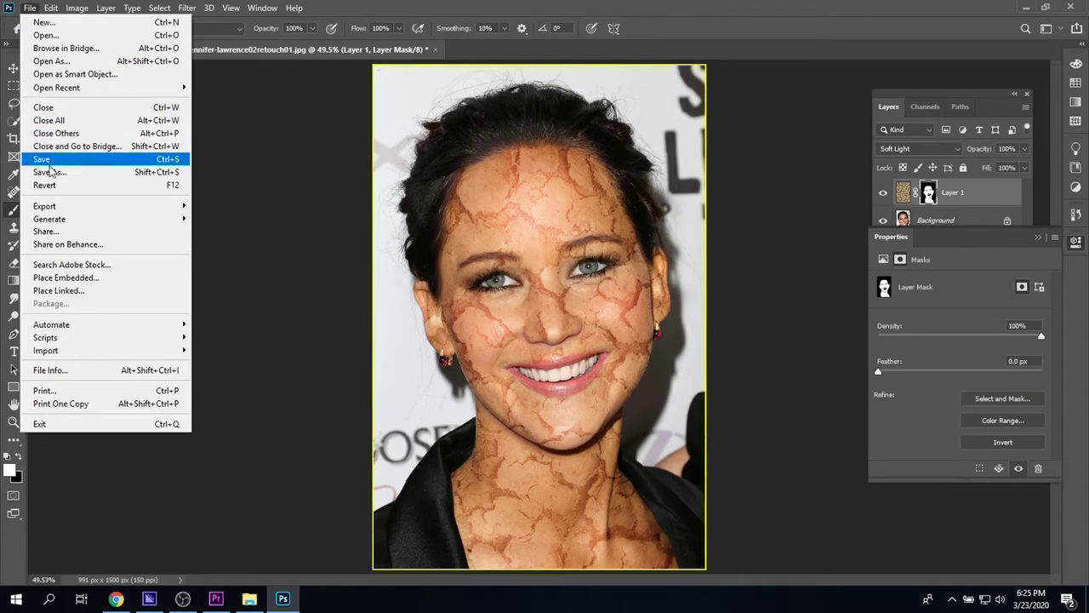
{"action": "left_click", "coordinate": [49, 173]}
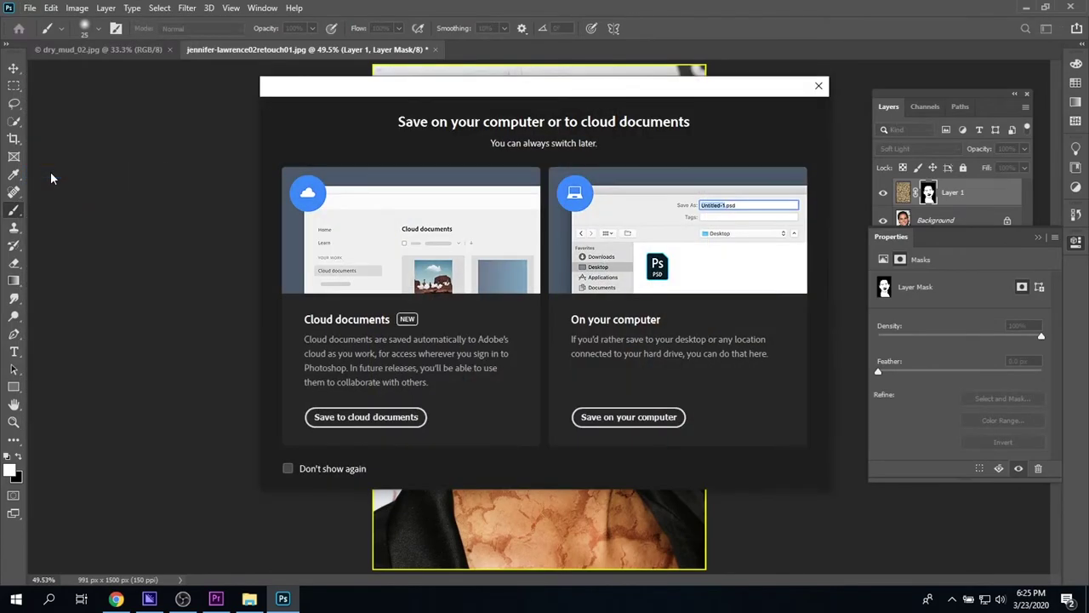
{"action": "left_click", "coordinate": [645, 417]}
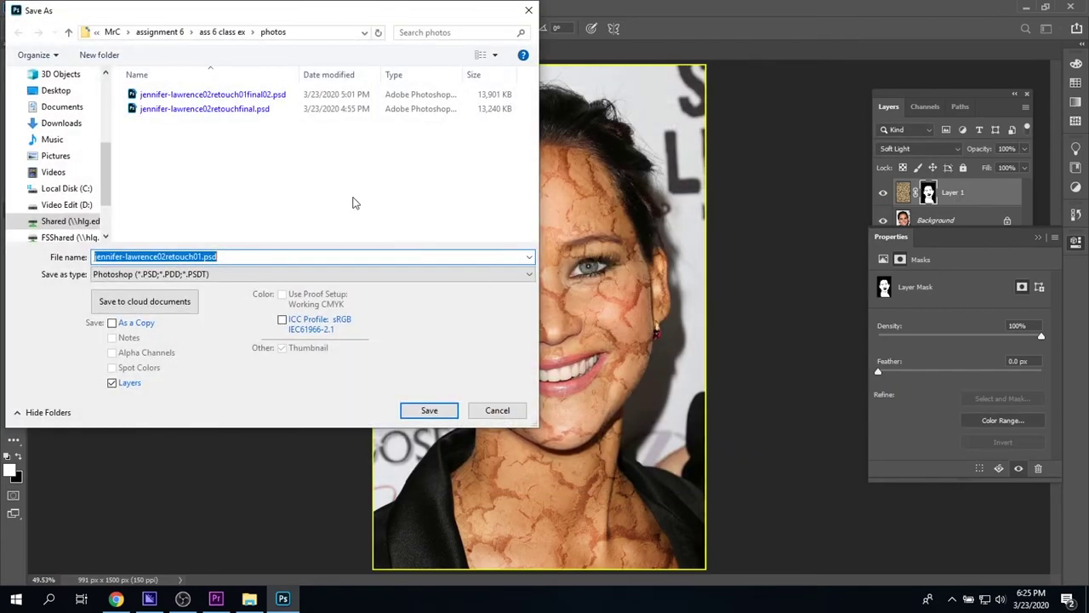
{"action": "double_click", "coordinate": [203, 256]}
{"action": "left_click", "coordinate": [202, 256]}
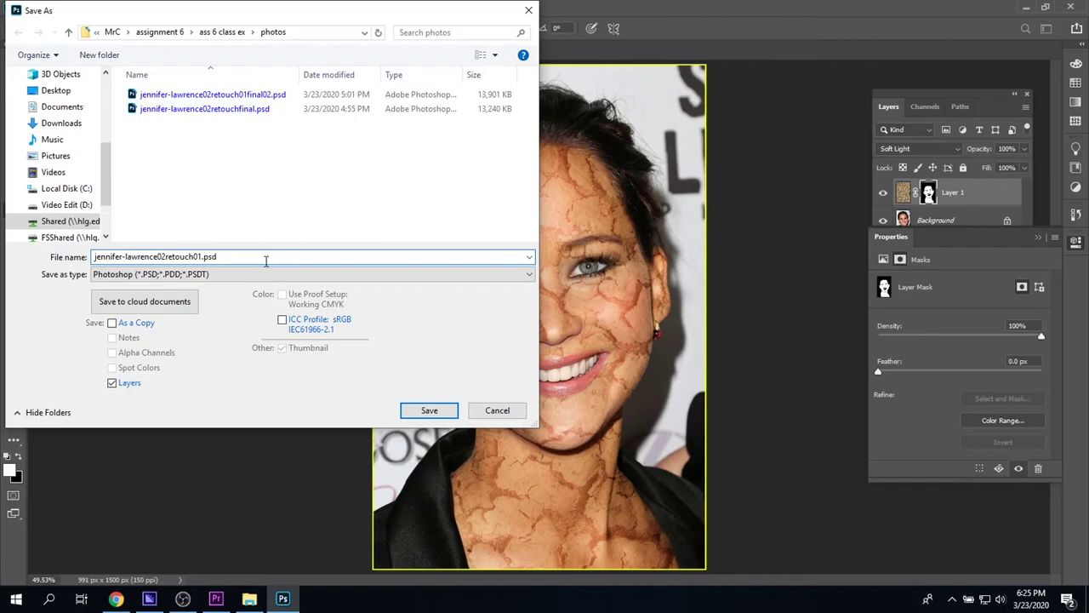
{"action": "type", "text": "final"}
{"action": "left_click", "coordinate": [448, 412]}
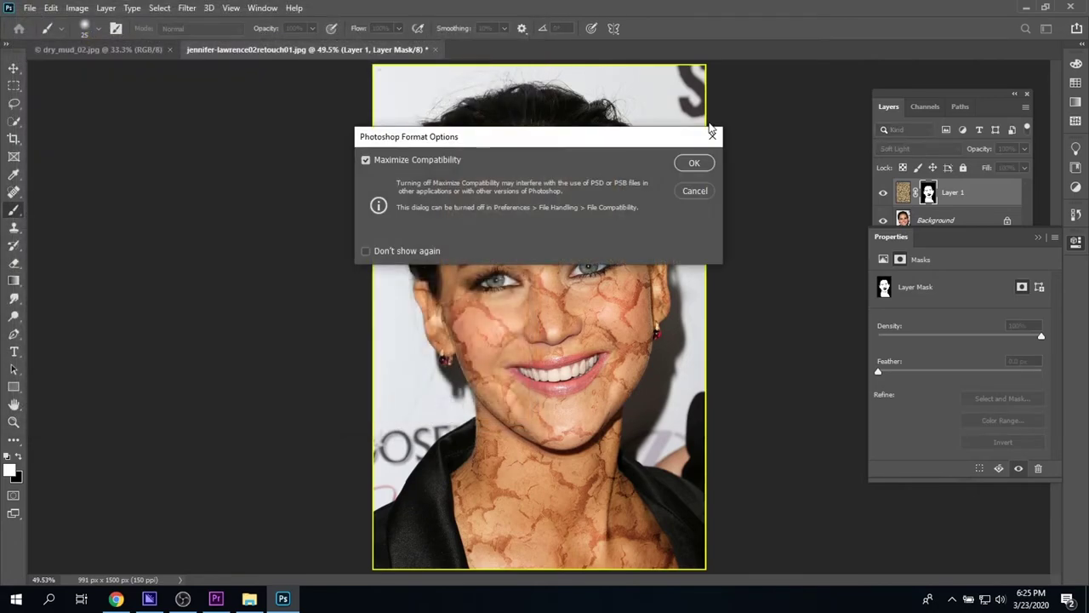
{"action": "left_click", "coordinate": [704, 164]}
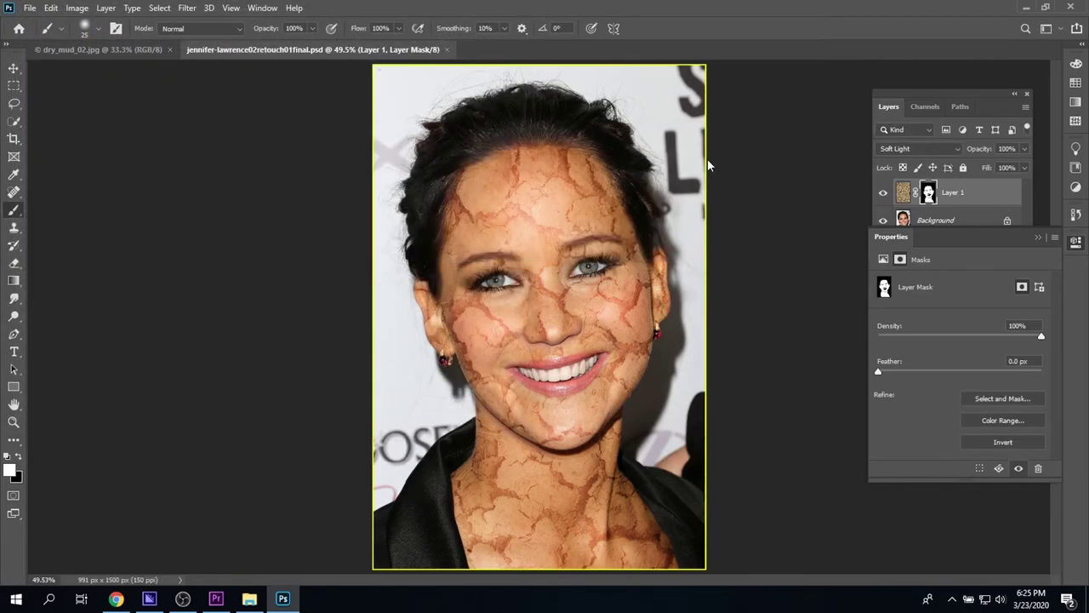
Save a JPEG copy on the computer as jennifer-lawrence02retouch01final.jpg at quality 11, replacing the existing file
{"action": "left_click", "coordinate": [29, 9]}
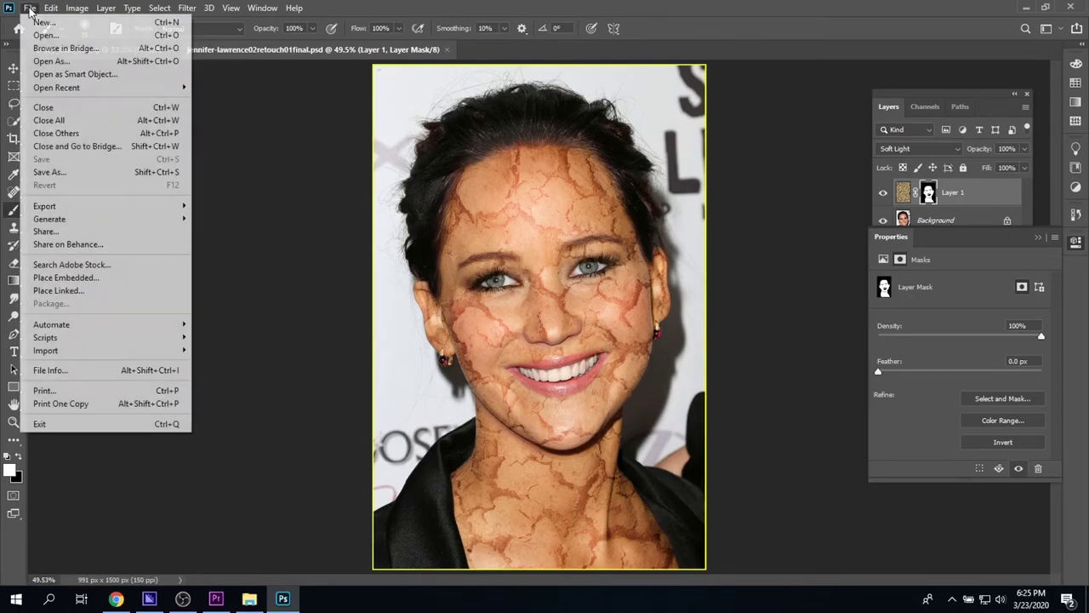
{"action": "left_click", "coordinate": [51, 172]}
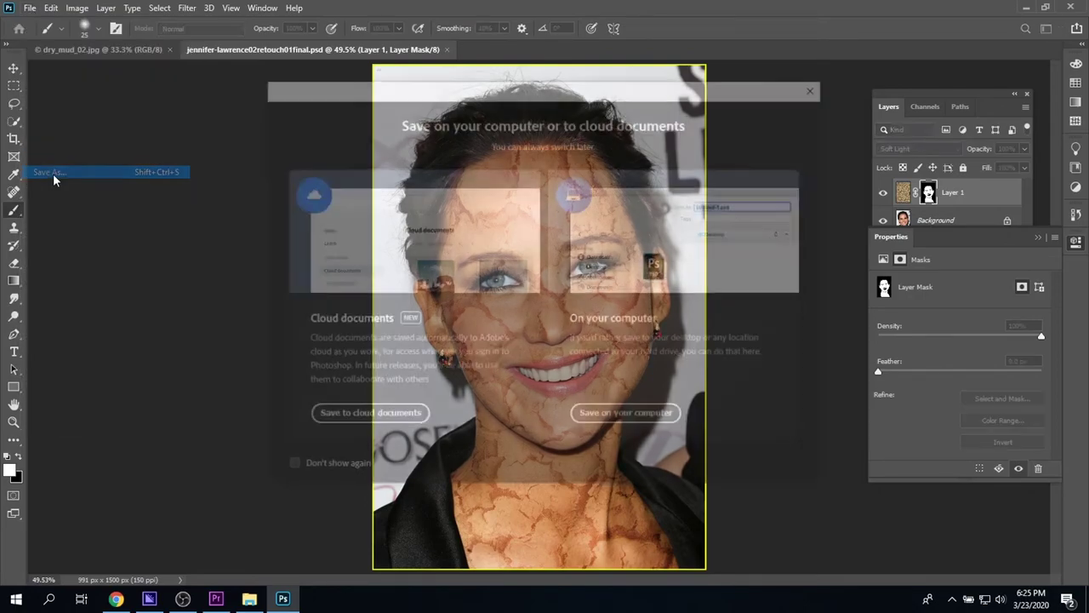
{"action": "left_click", "coordinate": [631, 424]}
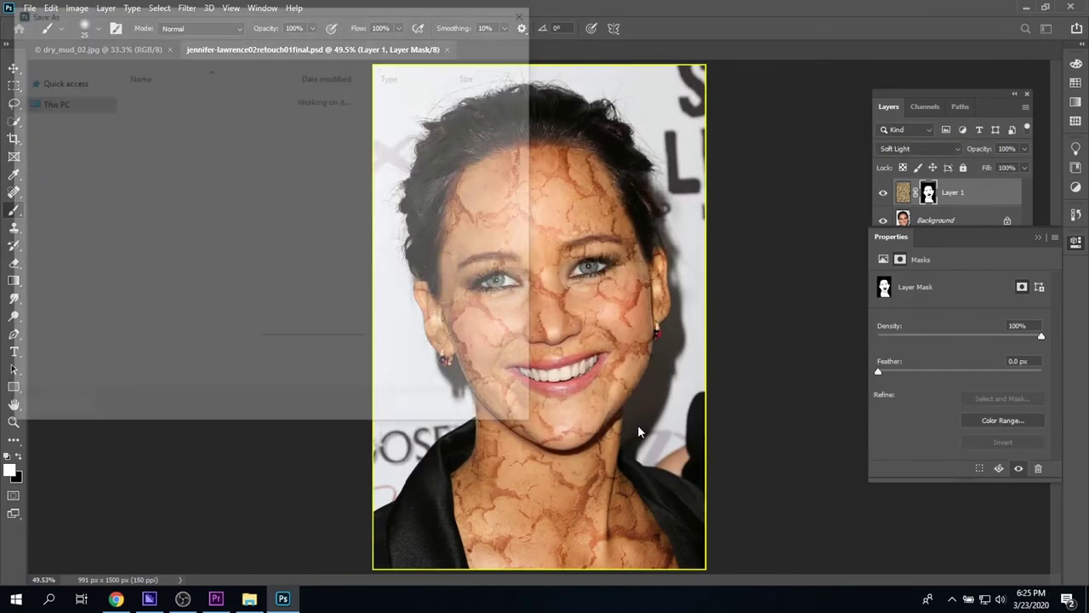
{"action": "left_click", "coordinate": [192, 274]}
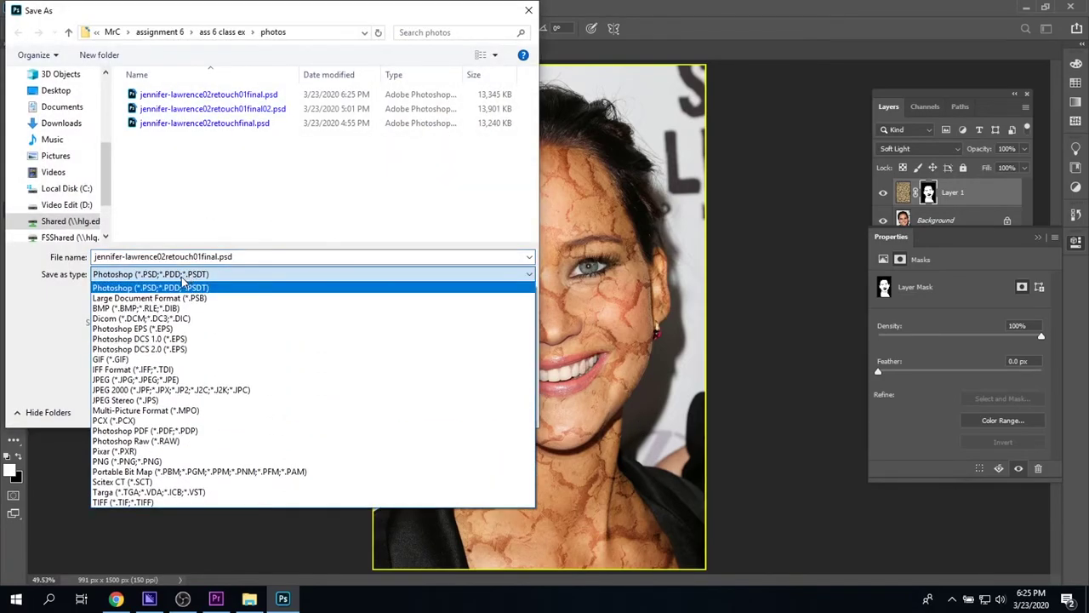
{"action": "left_click", "coordinate": [135, 380]}
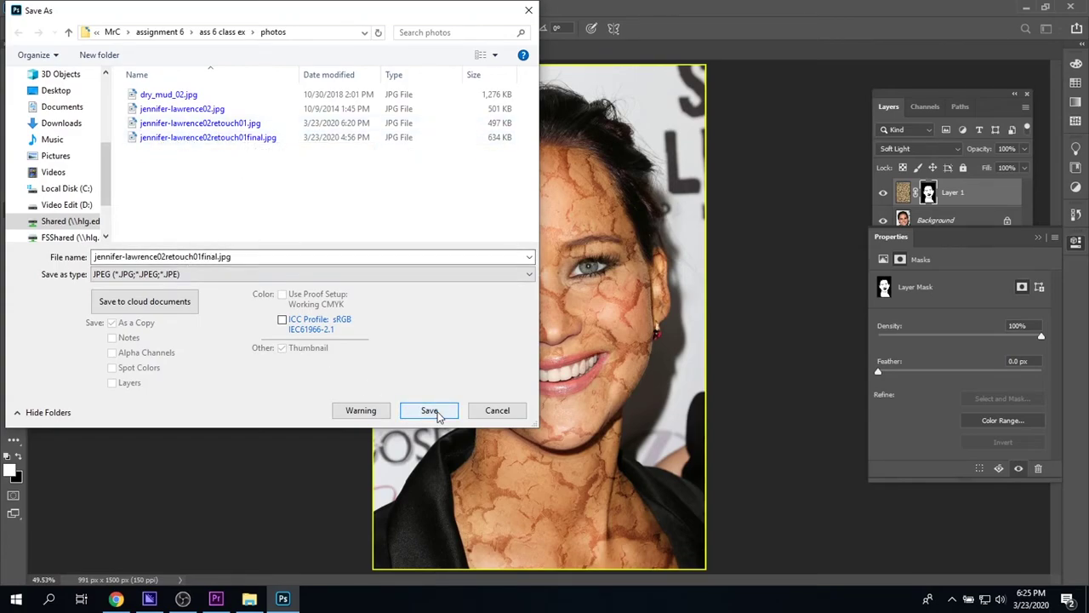
{"action": "left_click", "coordinate": [405, 412]}
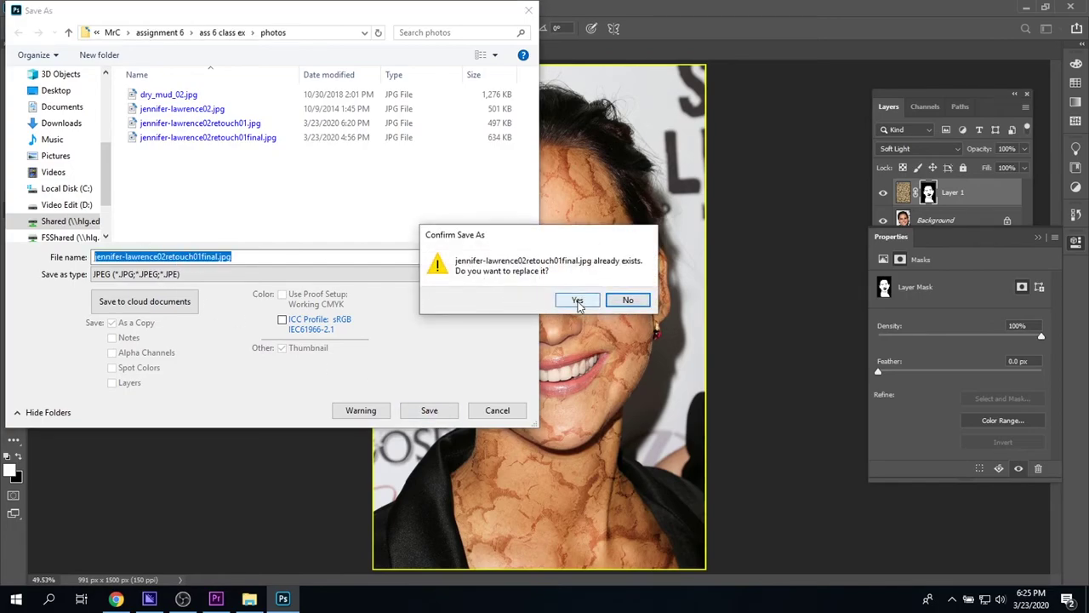
{"action": "left_click", "coordinate": [577, 301]}
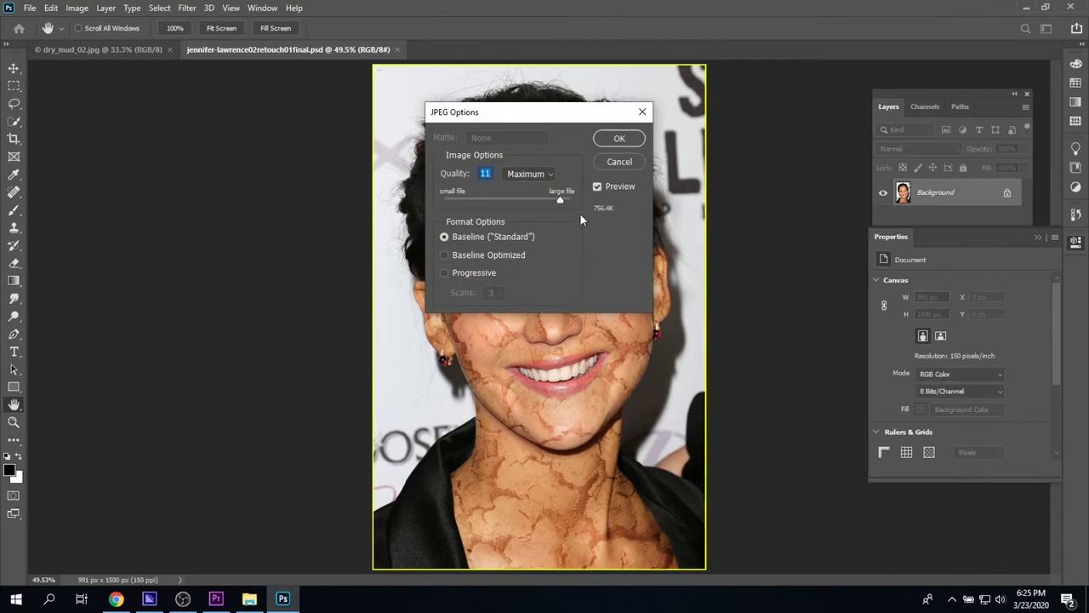
{"action": "left_click", "coordinate": [619, 141]}
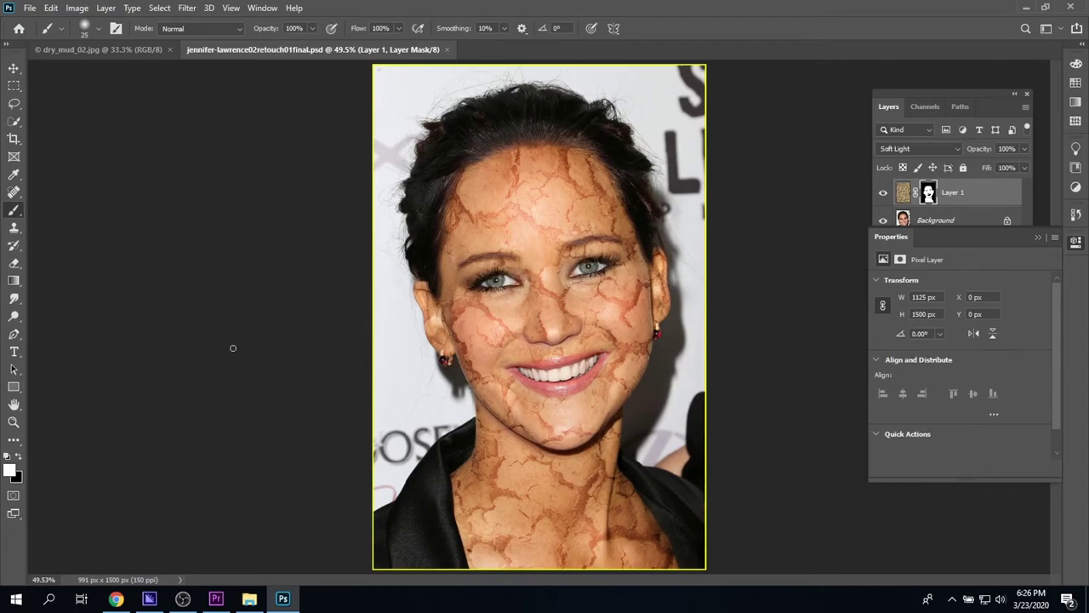
Start a horizontal text layer on the forehead above the mud layer and show the floating Character settings beside the portrait
{"action": "left_click", "coordinate": [11, 354]}
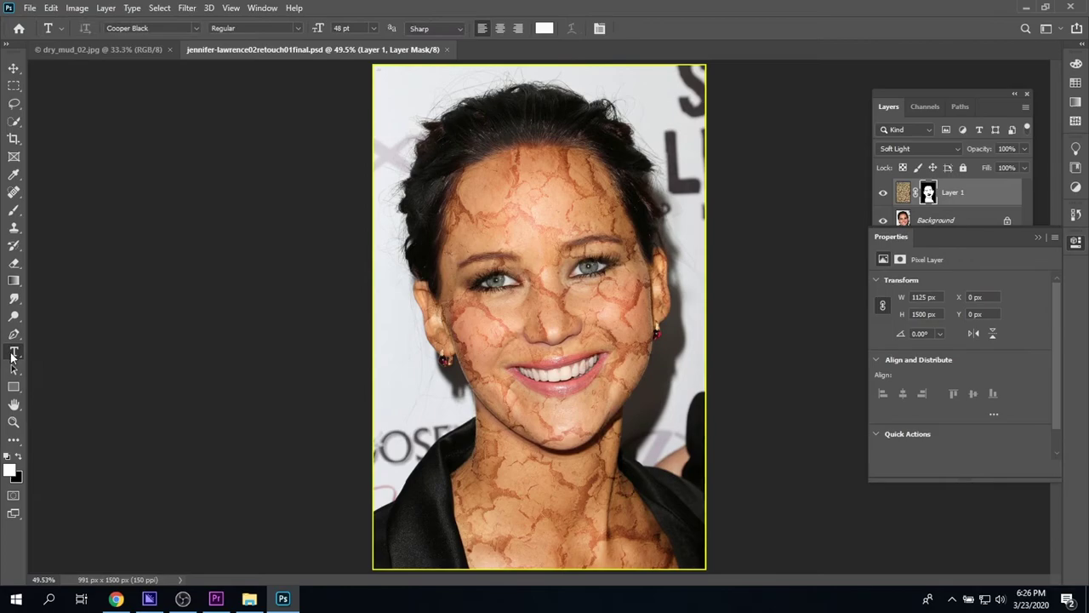
{"action": "left_click", "coordinate": [1038, 237]}
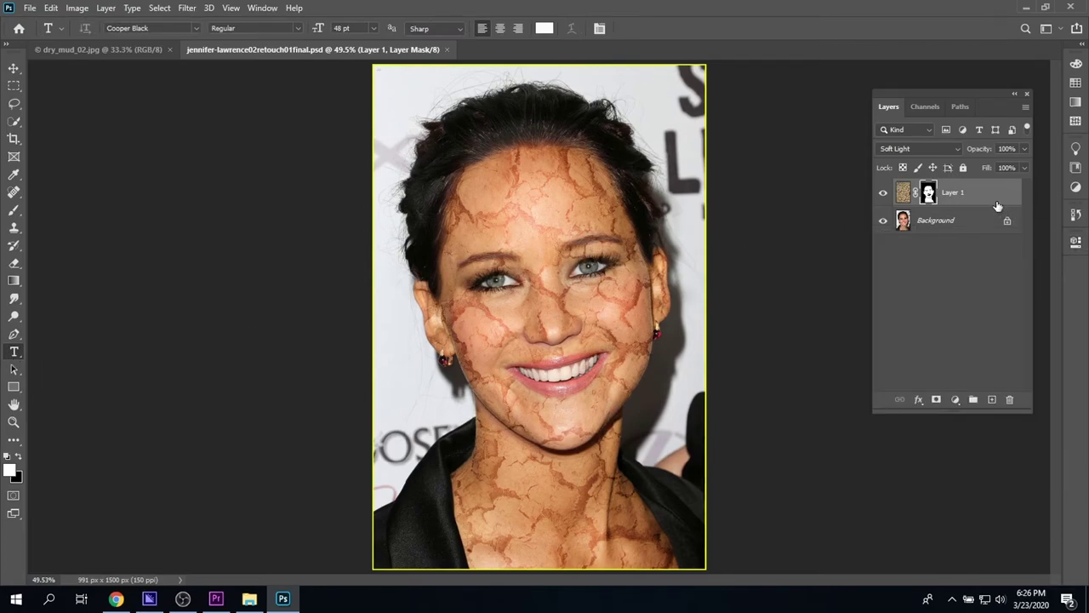
{"action": "left_click", "coordinate": [996, 197]}
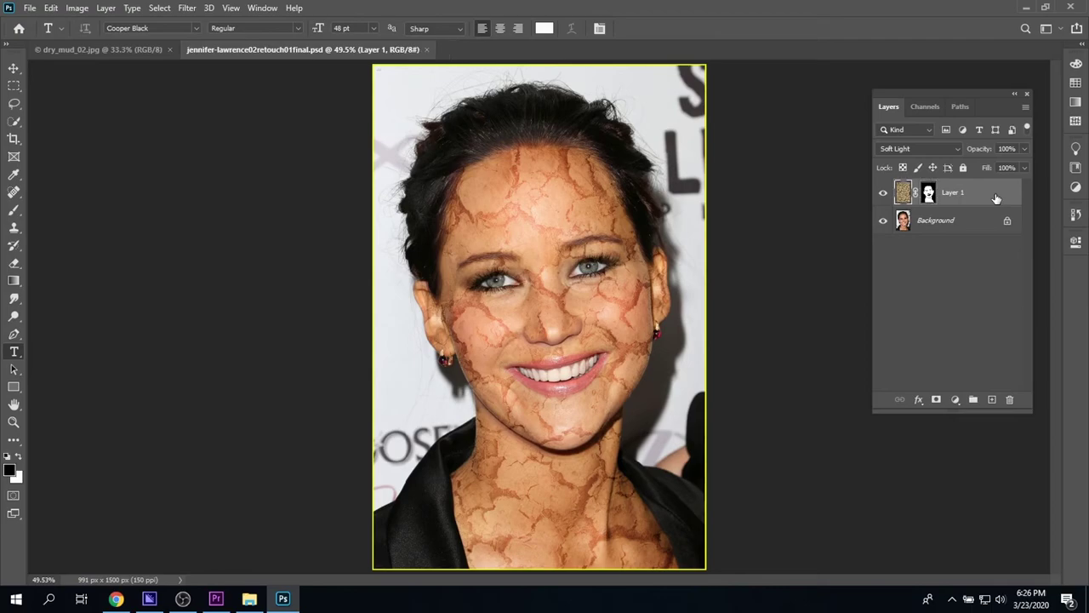
{"action": "left_click", "coordinate": [494, 190]}
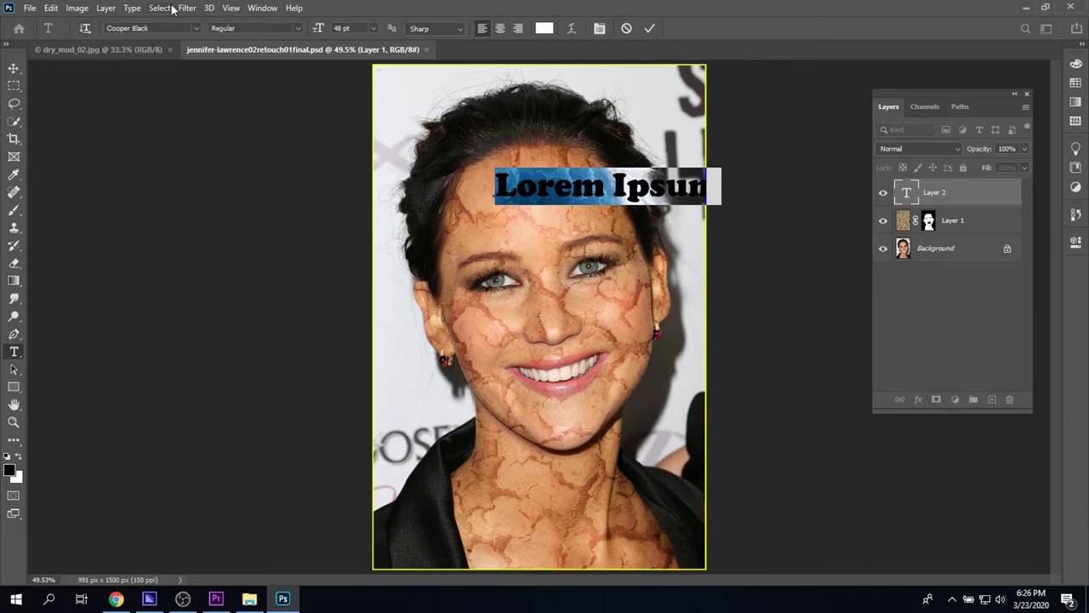
{"action": "left_click", "coordinate": [253, 8]}
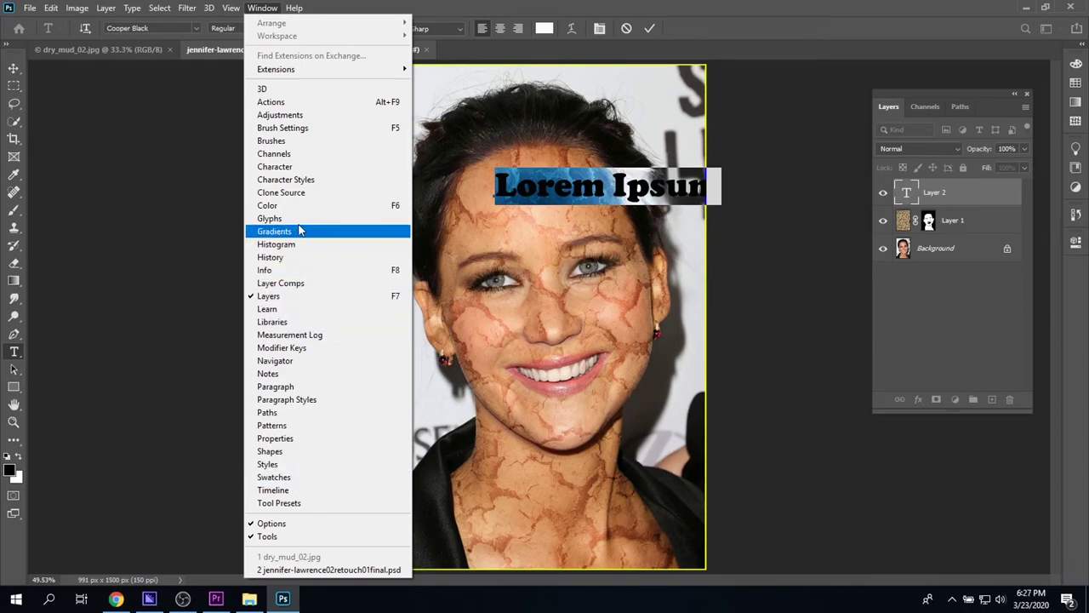
{"action": "left_click", "coordinate": [283, 167]}
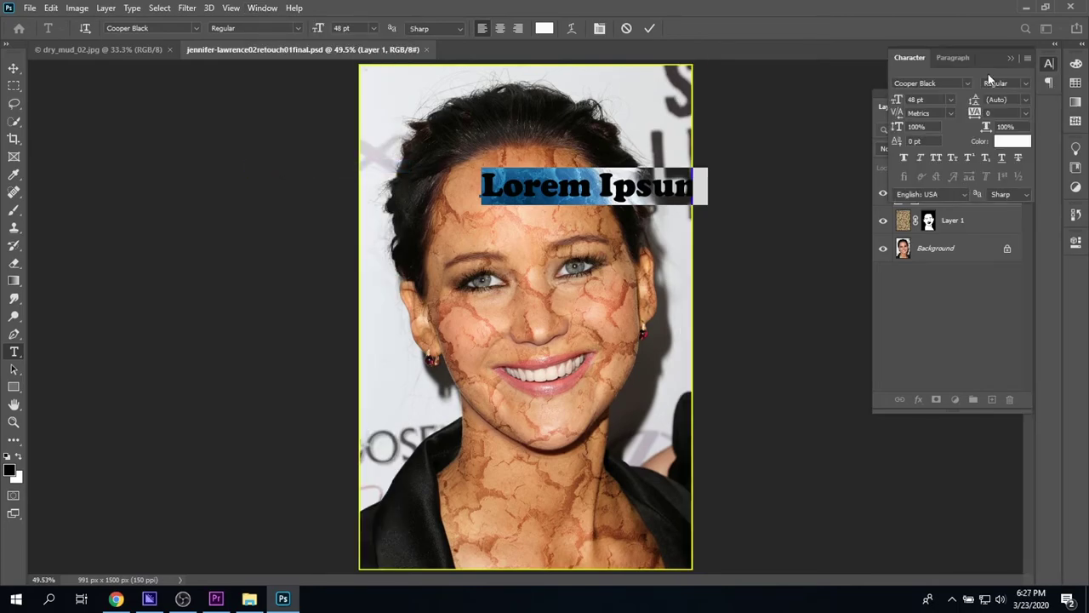
{"action": "left_click_drag", "start_coordinate": [998, 60], "coordinate": [838, 228]}
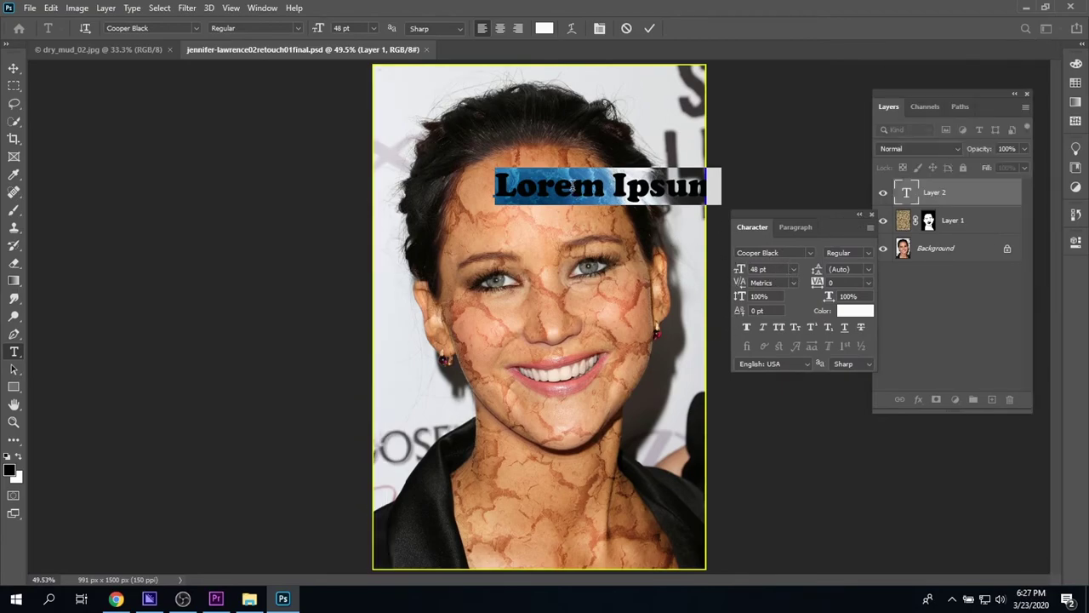
Enter "Jennifer" as the text and move it so it sits centred across the forehead
{"action": "type", "text": "Jenni"}
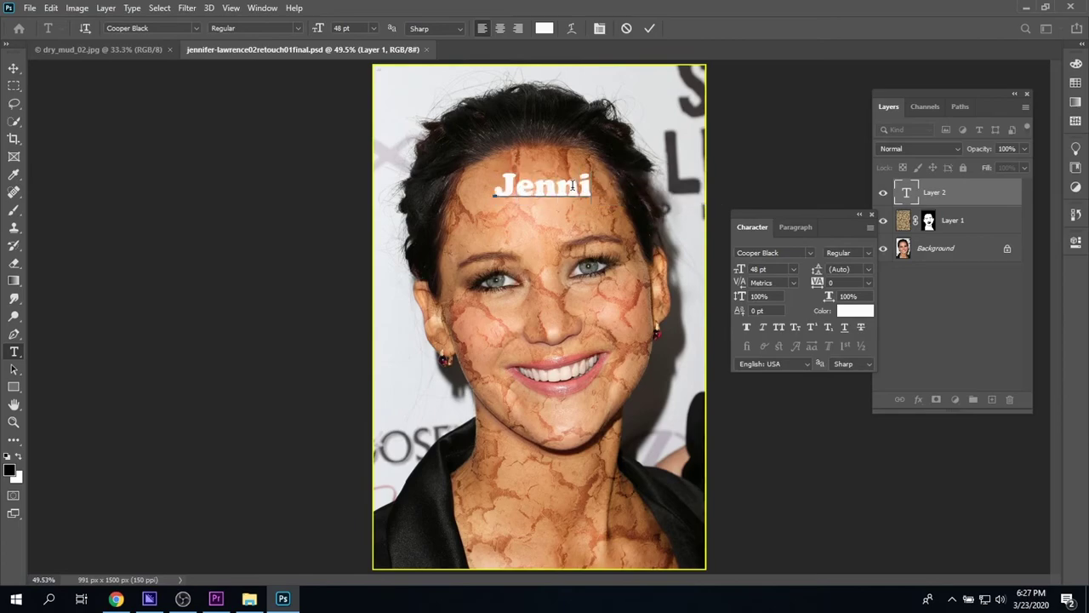
{"action": "type", "text": "fer"}
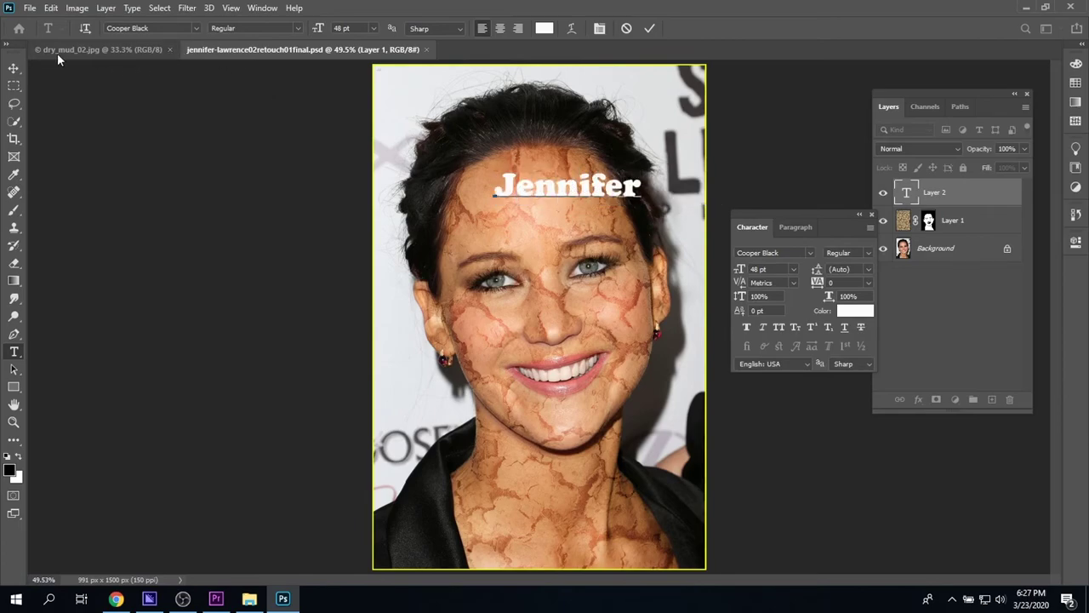
{"action": "left_click", "coordinate": [14, 69]}
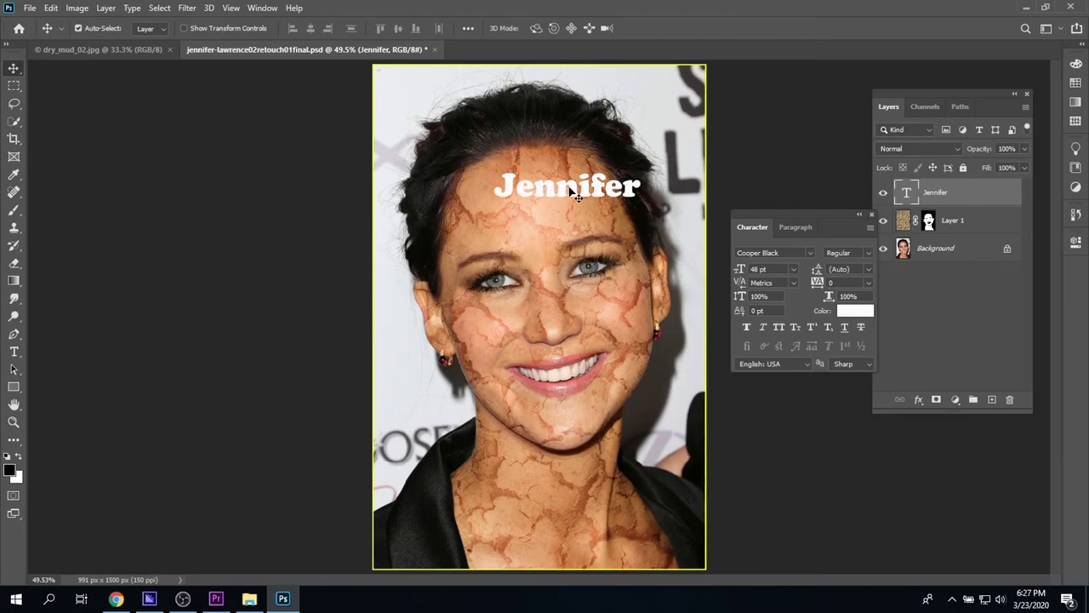
{"action": "left_click_drag", "start_coordinate": [563, 189], "coordinate": [523, 192]}
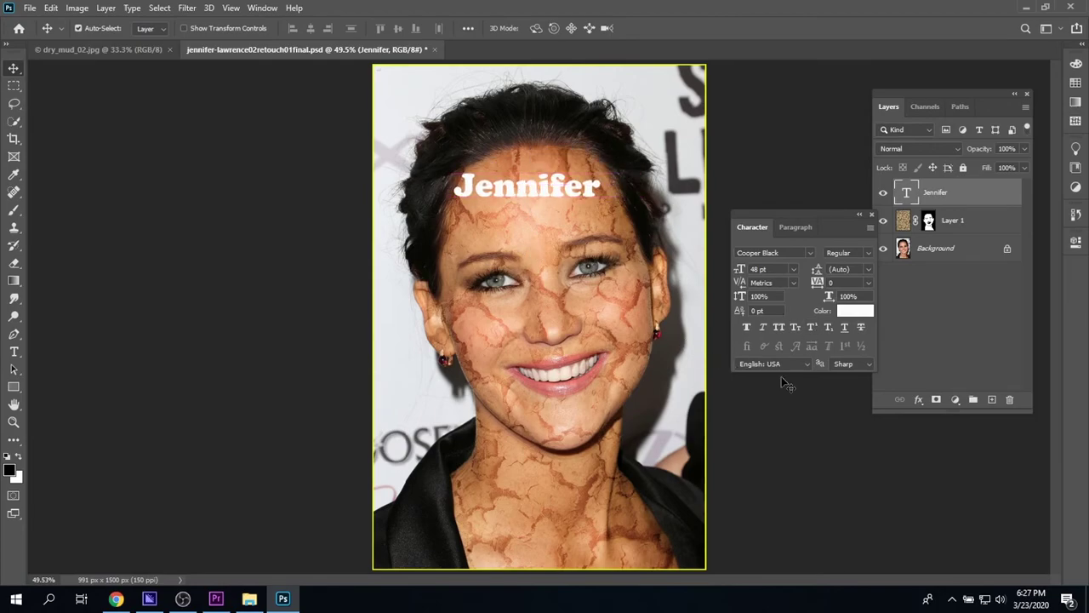
Rasterize the Jennifer text layer and apply the Emboss filter with angle 135°, height 3 pixels and amount 100%
{"action": "left_click", "coordinate": [189, 9]}
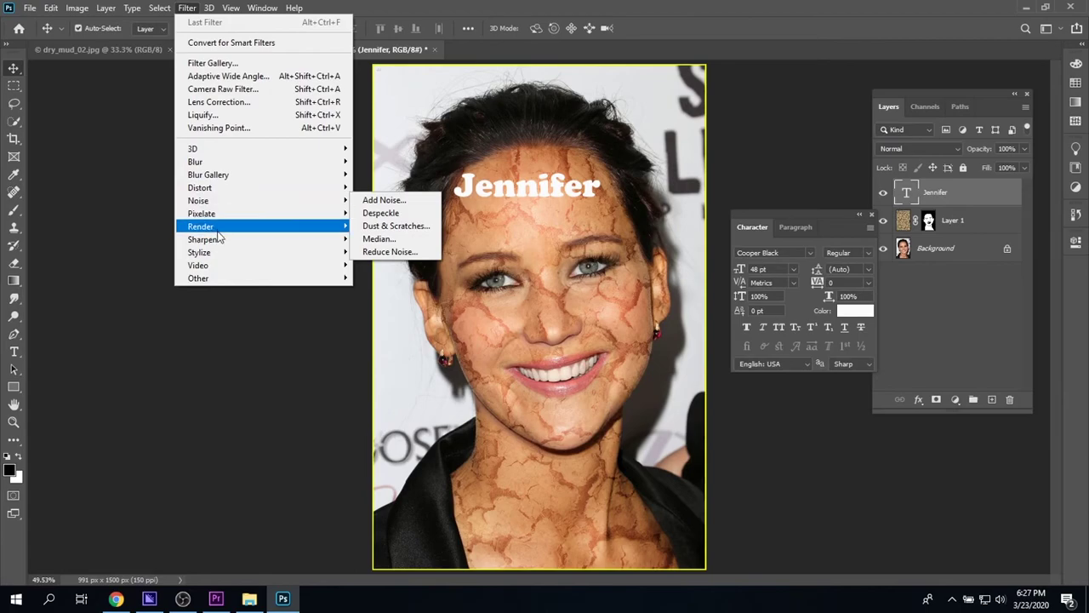
{"action": "mouse_move", "coordinate": [217, 228]}
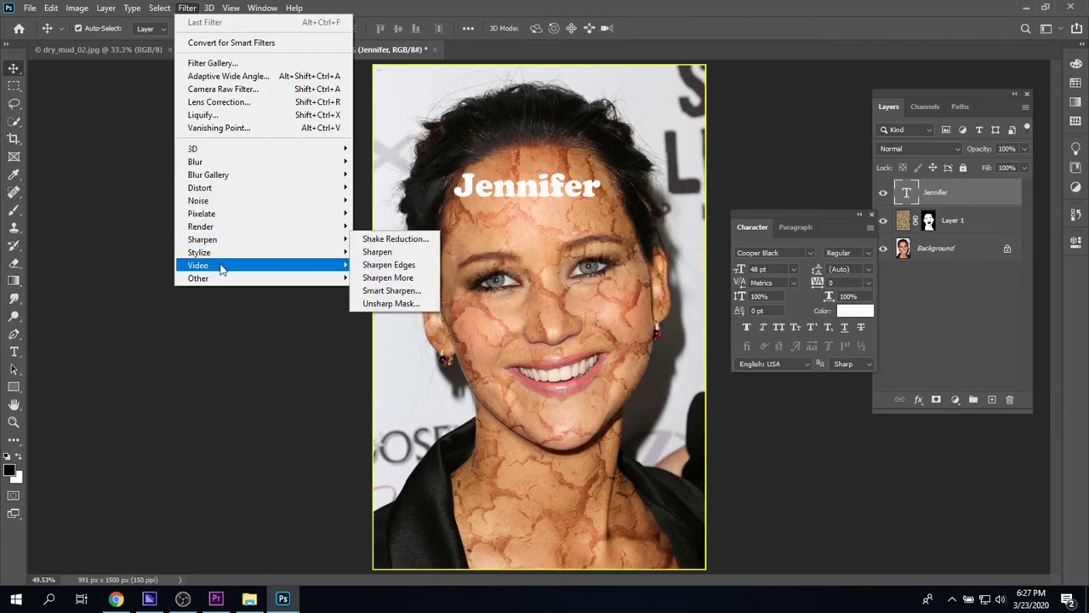
{"action": "mouse_move", "coordinate": [219, 256]}
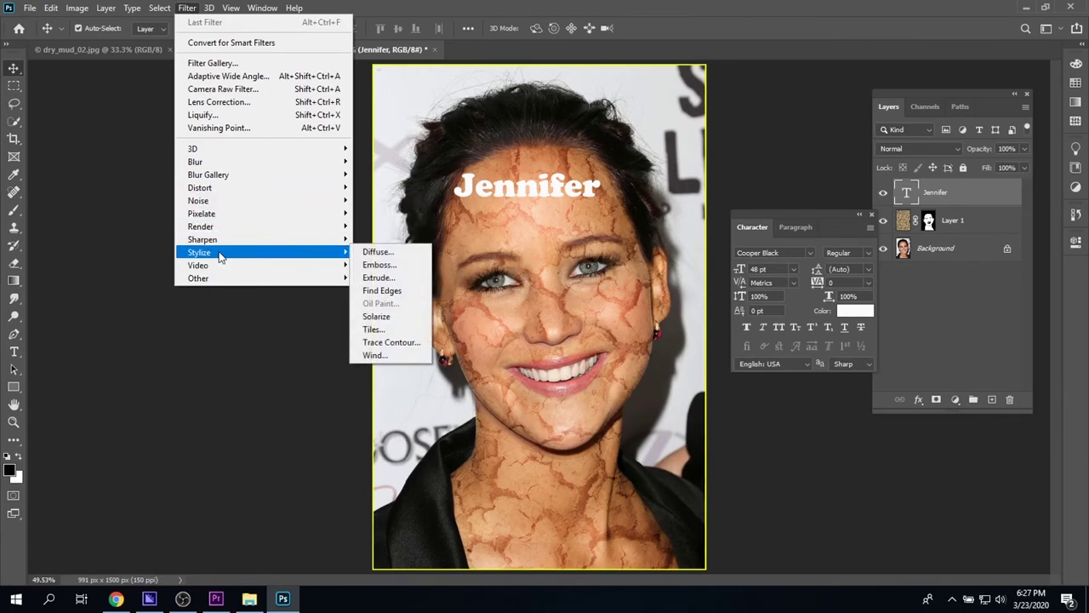
{"action": "left_click", "coordinate": [379, 265]}
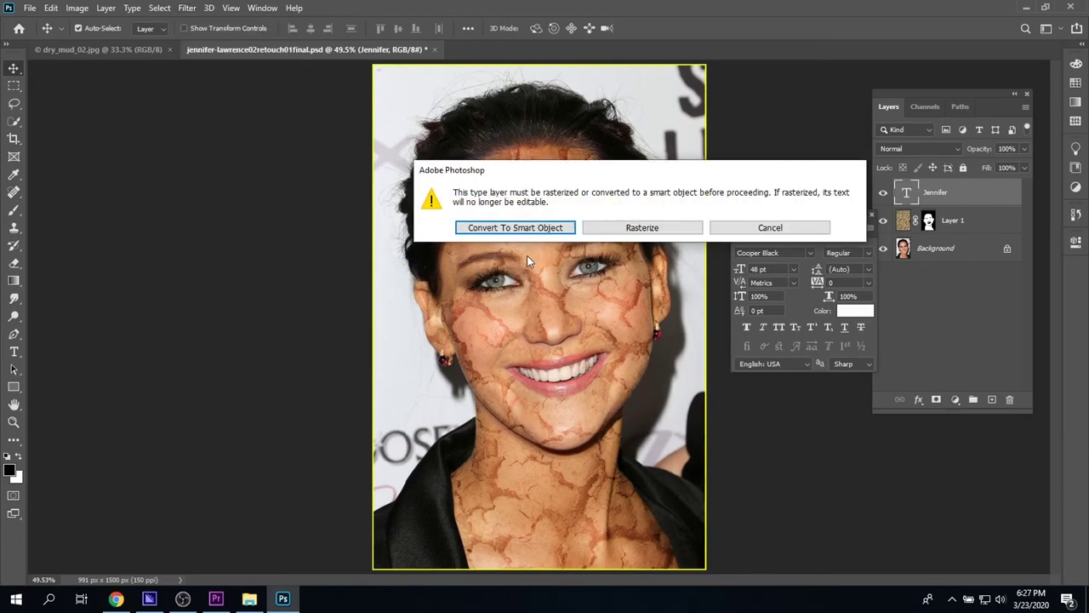
{"action": "left_click", "coordinate": [668, 232]}
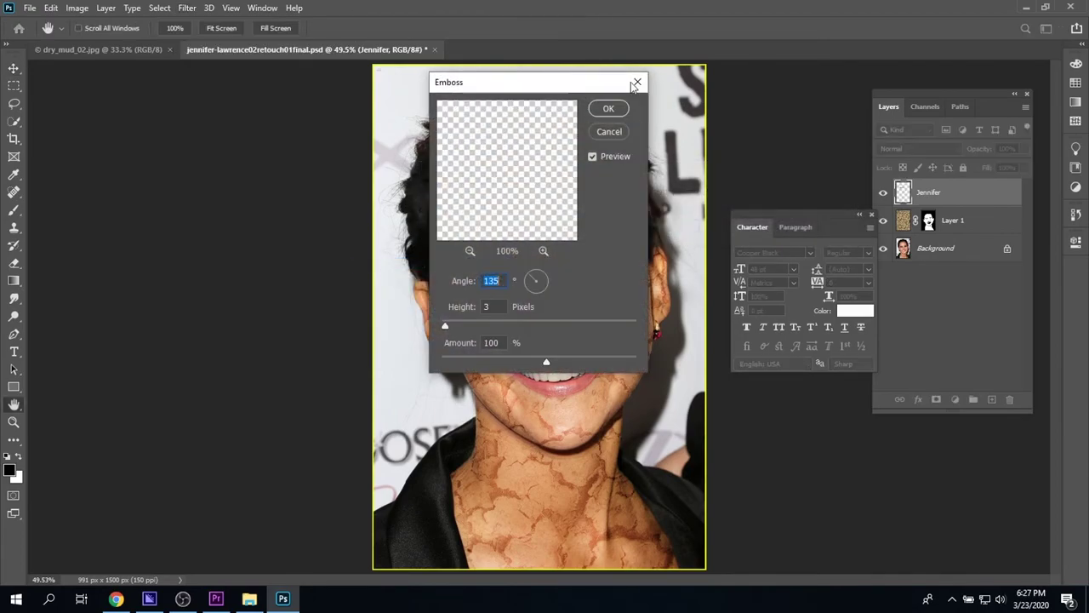
{"action": "left_click", "coordinate": [610, 108]}
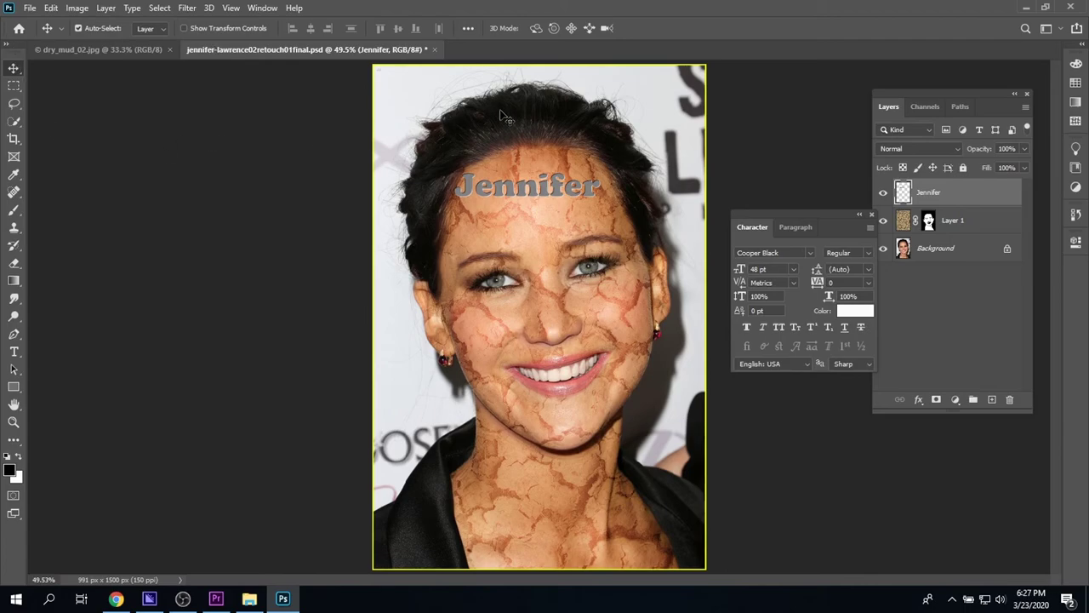
Save the layered document and save a JPEG copy on the computer as jennifer-lawrence02retouch01final.jpg, replacing the existing file
{"action": "left_click", "coordinate": [30, 8]}
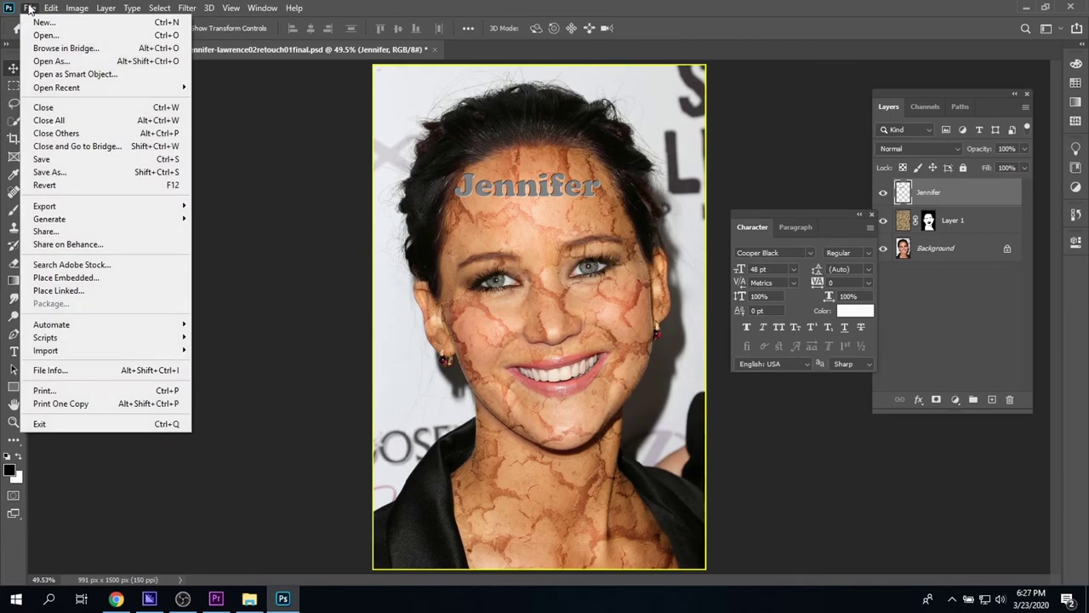
{"action": "left_click", "coordinate": [48, 160]}
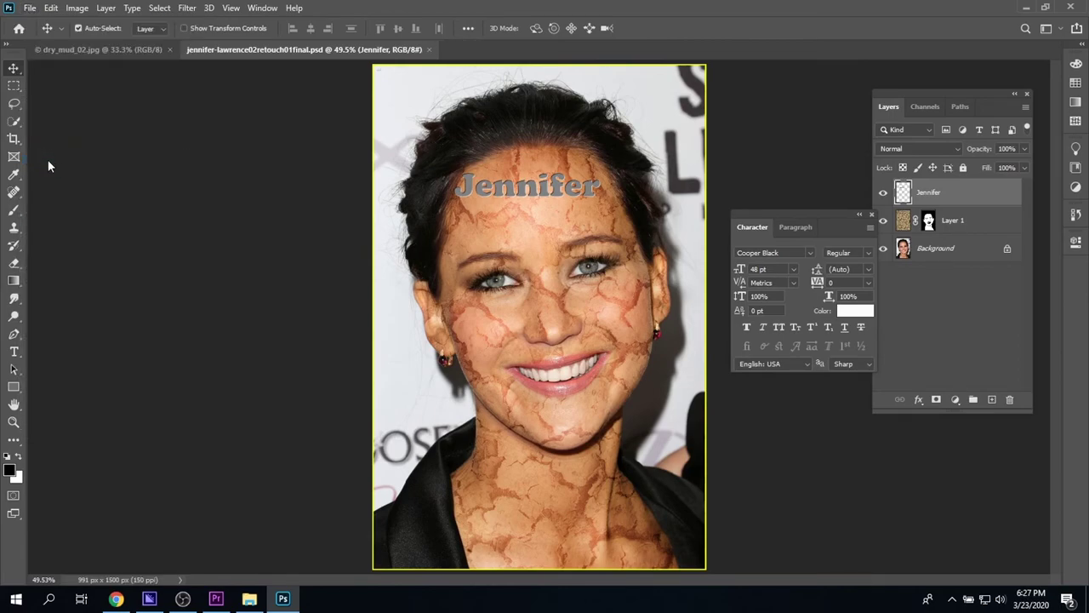
{"action": "left_click", "coordinate": [37, 7]}
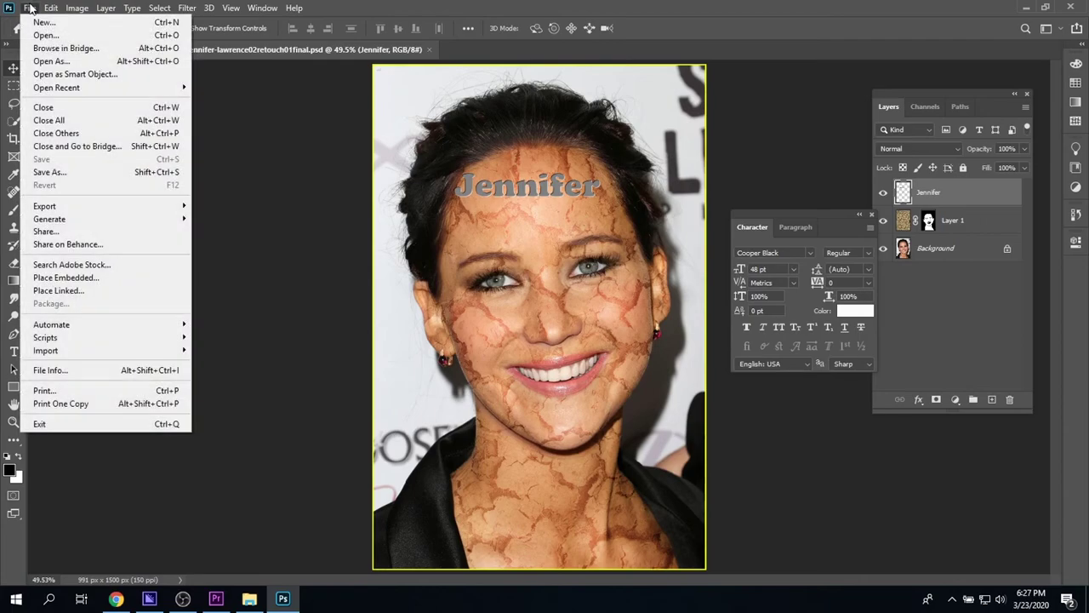
{"action": "left_click", "coordinate": [64, 172]}
{"action": "left_click", "coordinate": [655, 417]}
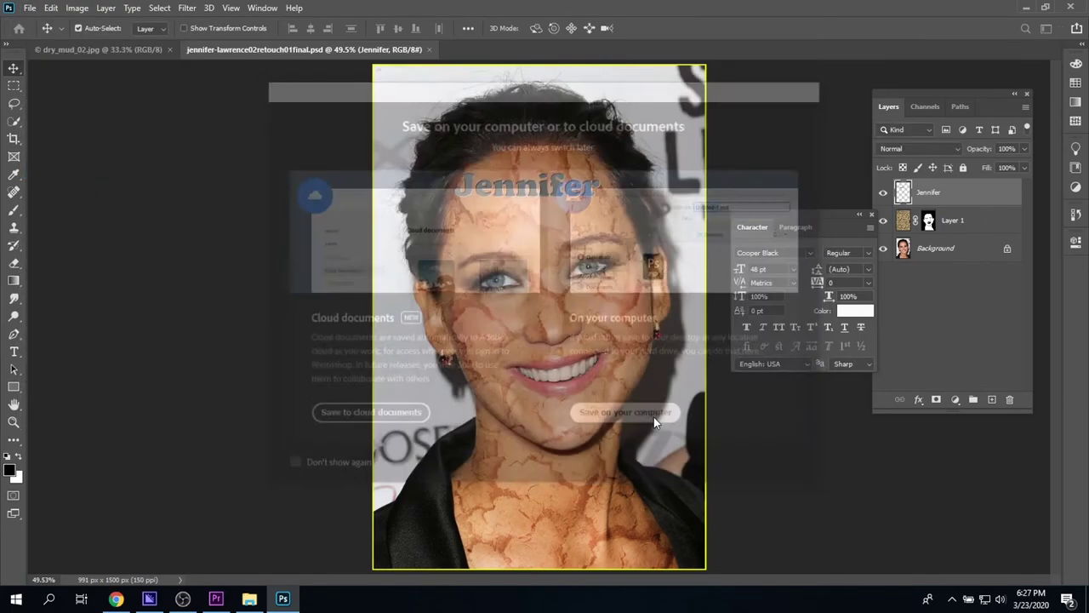
{"action": "left_click", "coordinate": [204, 277]}
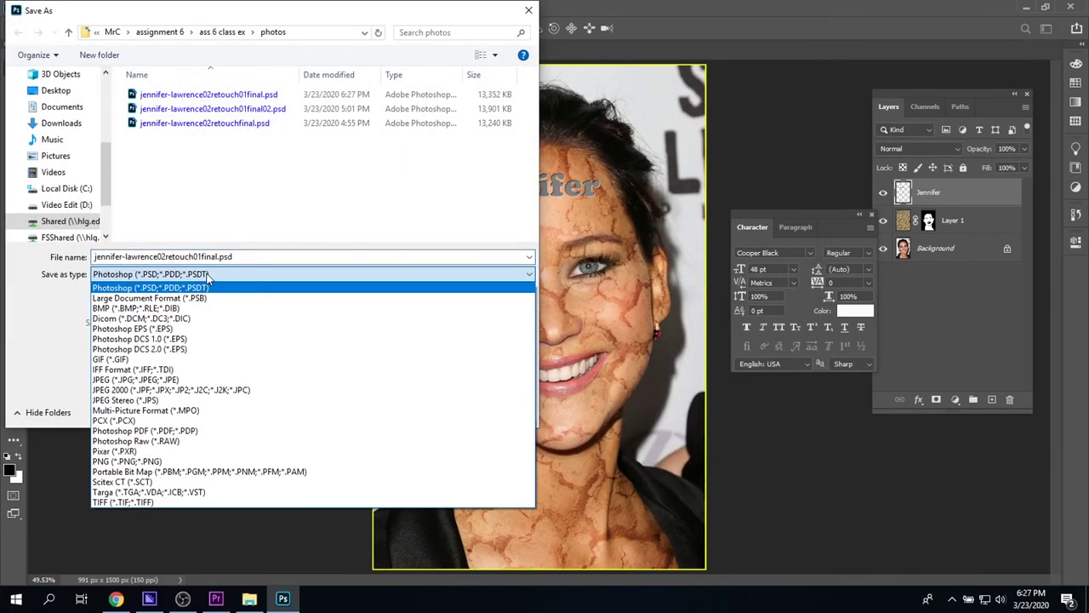
{"action": "left_click", "coordinate": [134, 380]}
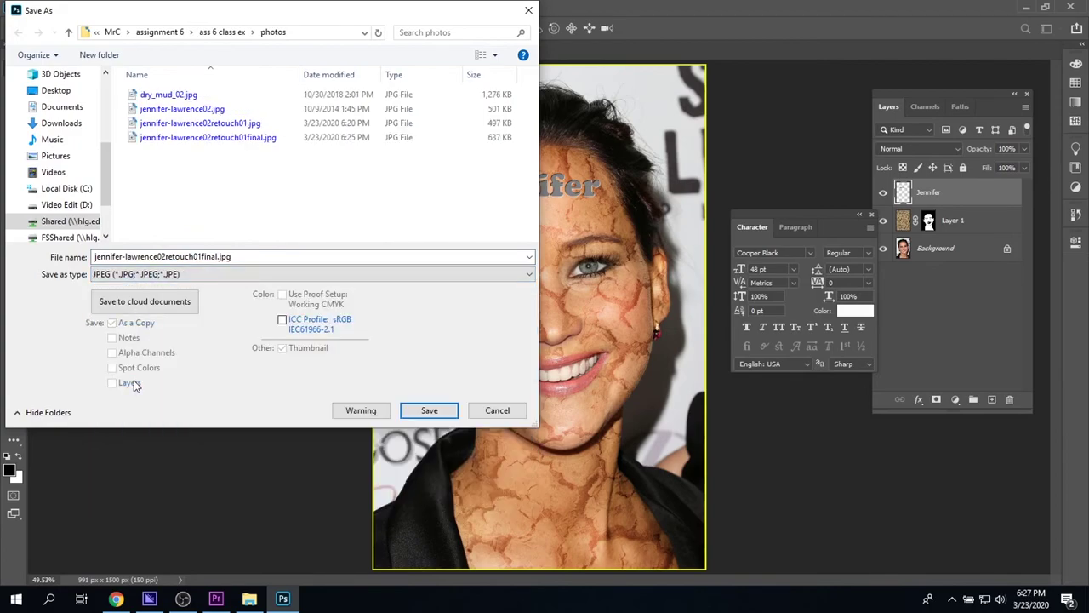
{"action": "left_click", "coordinate": [434, 411]}
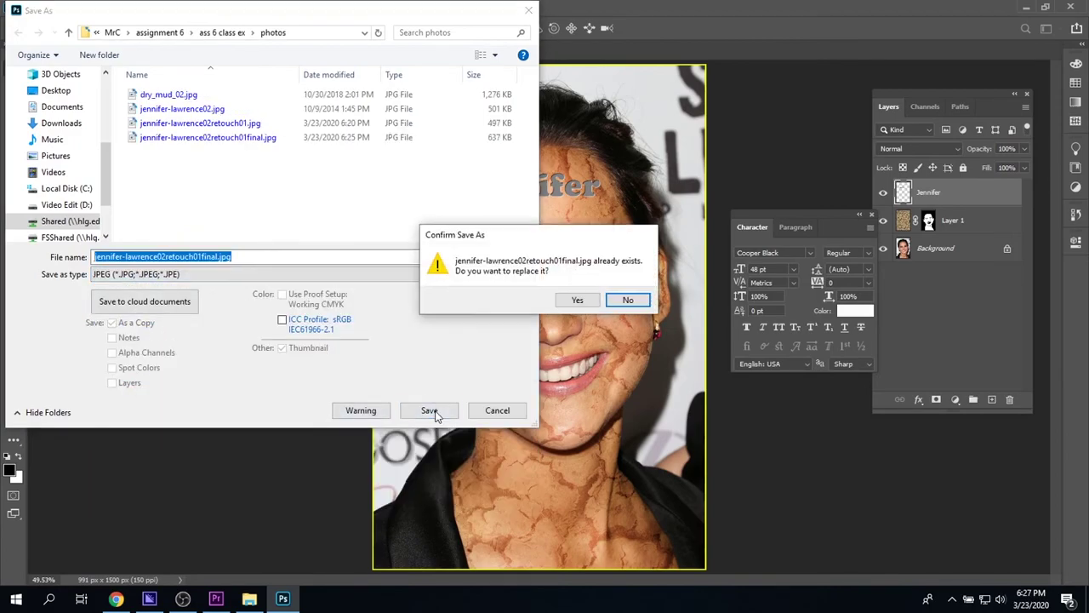
{"action": "left_click", "coordinate": [576, 302]}
{"action": "left_click", "coordinate": [618, 138]}
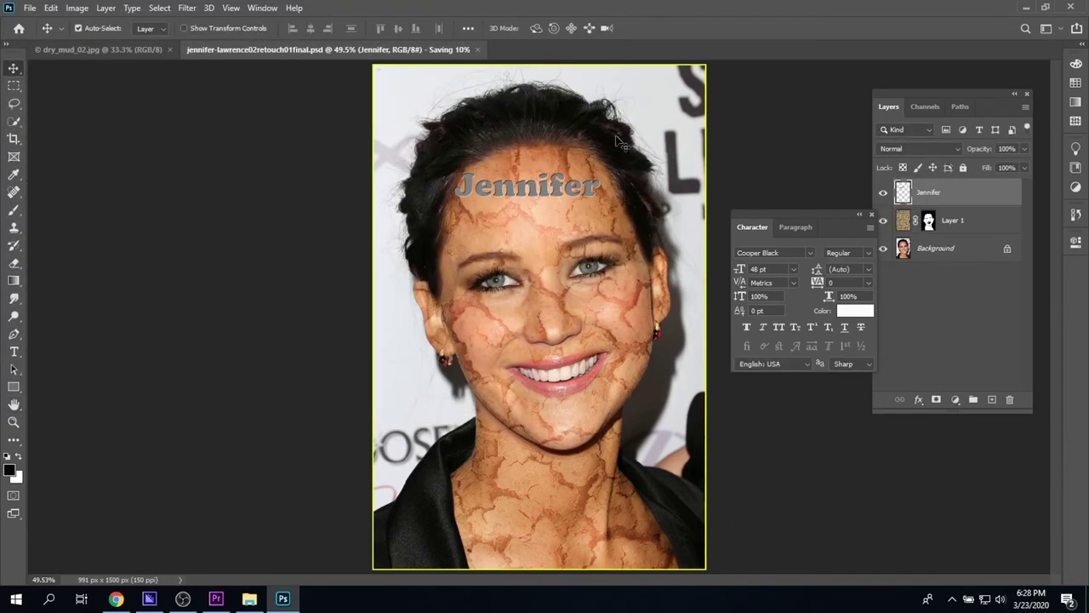